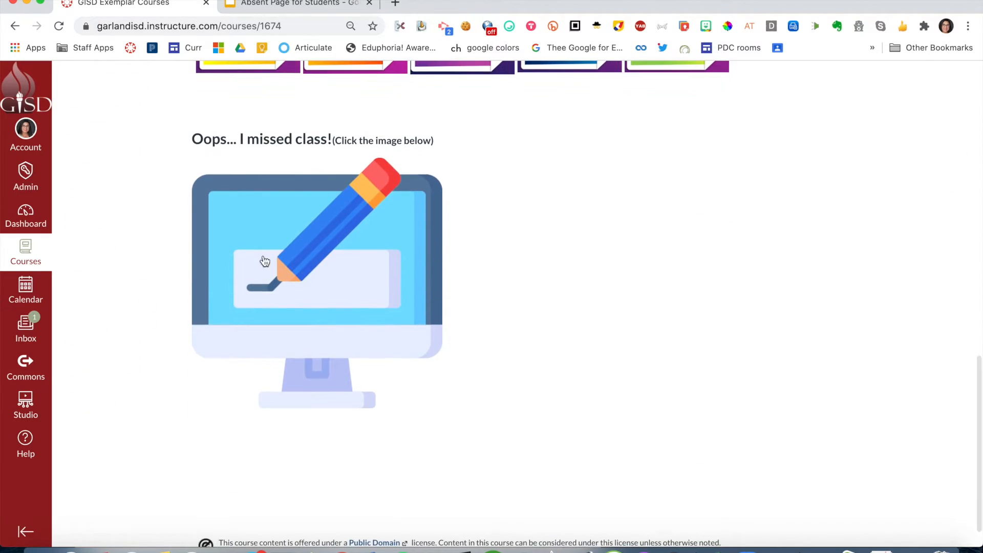
- Follow the missed-class image to its August calendar, view the lesson page linked from the 17th, and return to the course home page
click(294, 300)
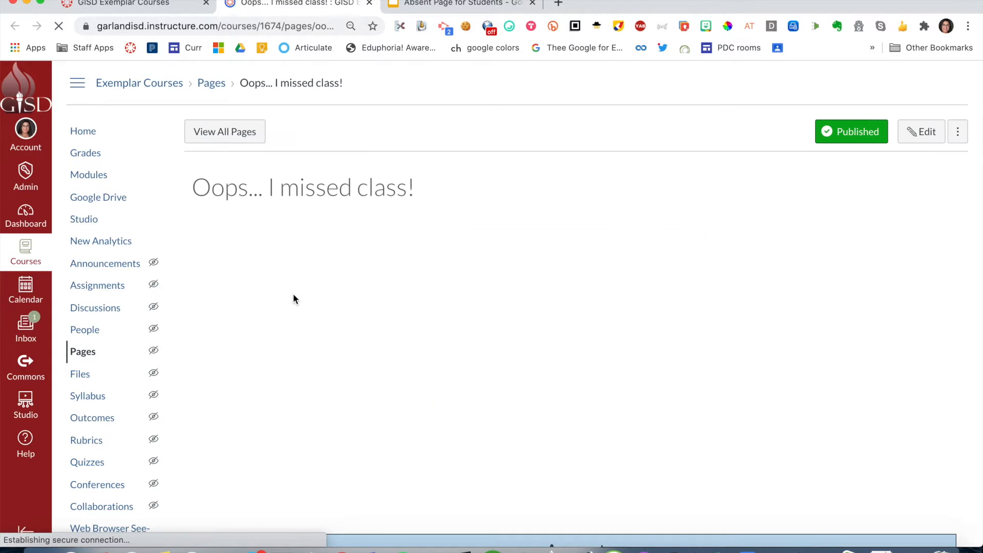
scroll(531, 326, down, 5)
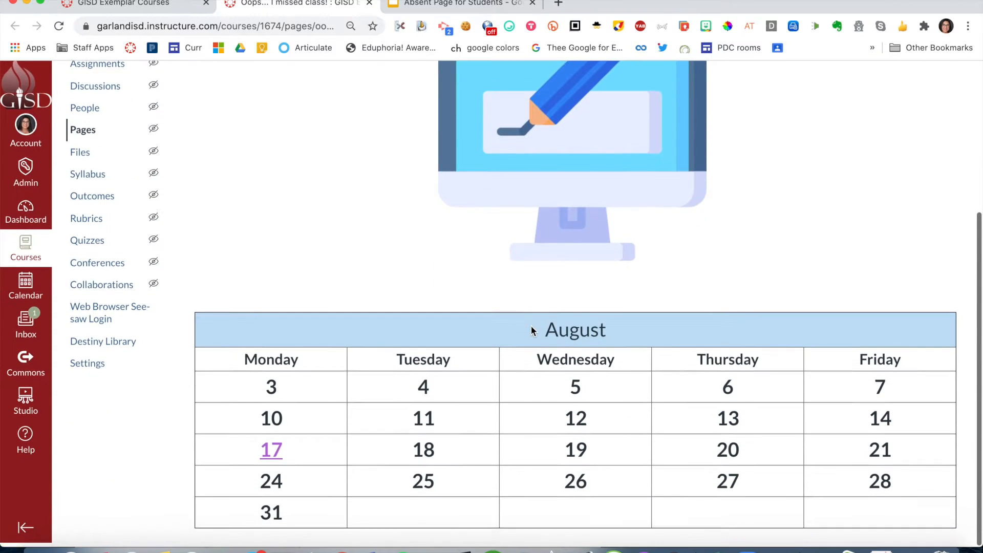
click(280, 454)
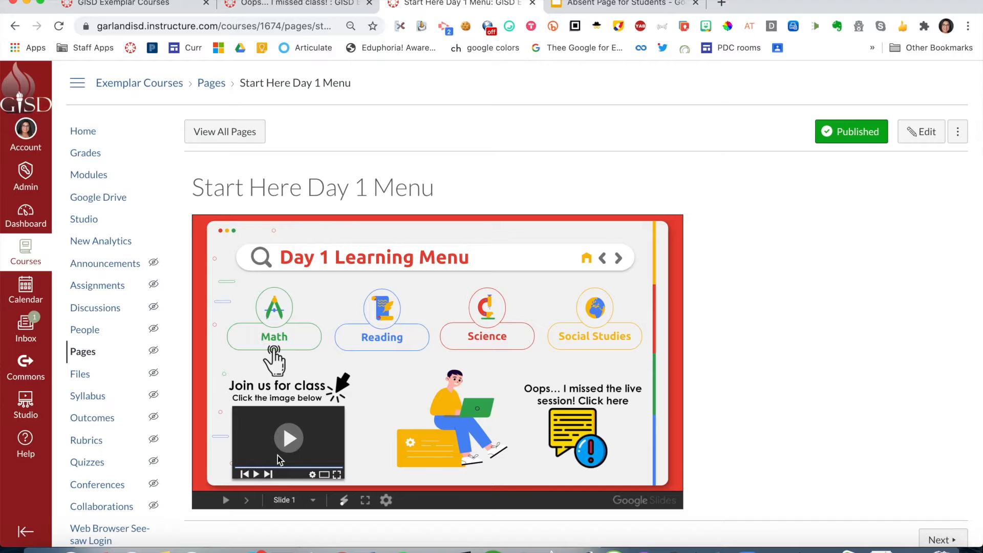
key(ctrl+w)
key(ctrl+w)
scroll(425, 213, up, 10)
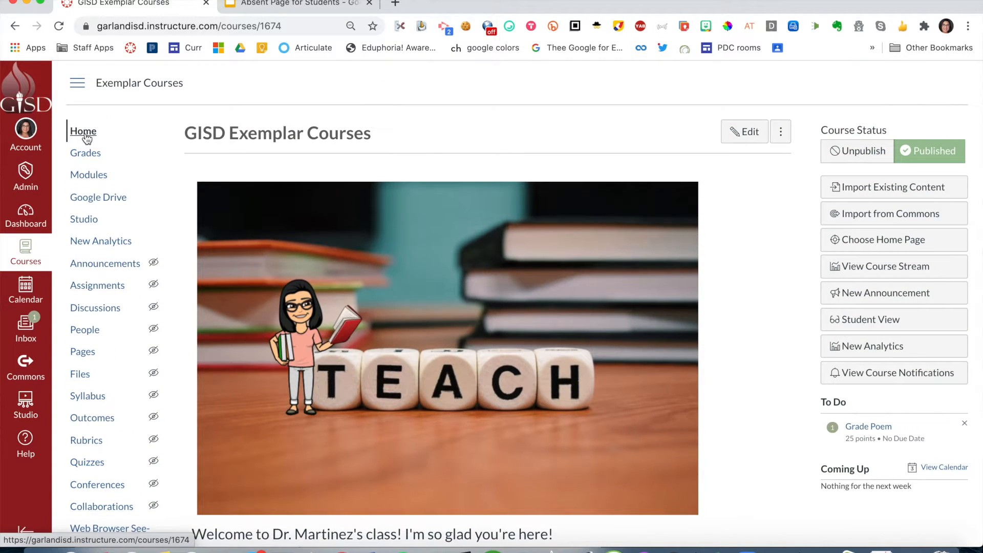
- Open the course home page for editing, enlarge its content area and go to the "Oops... I missed class!" section
click(743, 139)
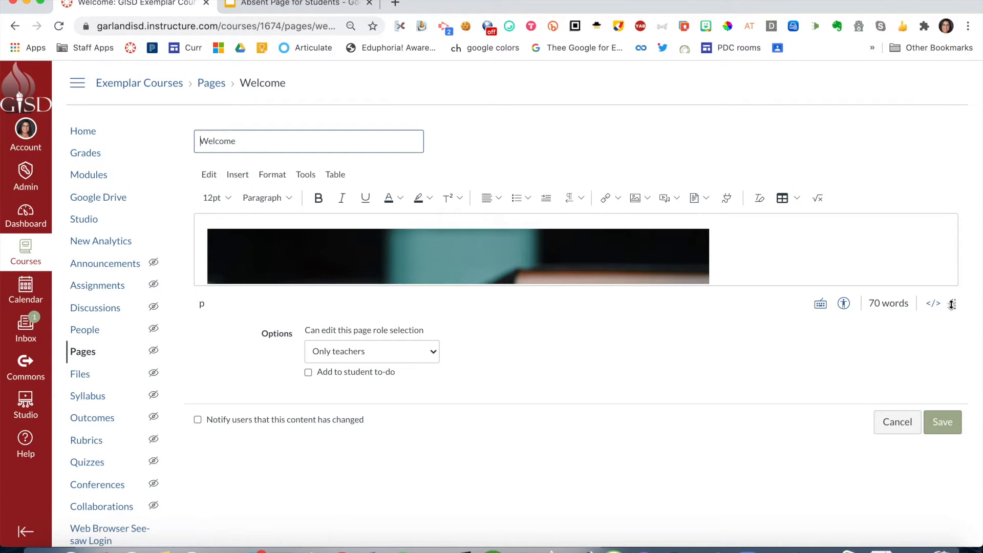
drag(954, 304, 979, 505)
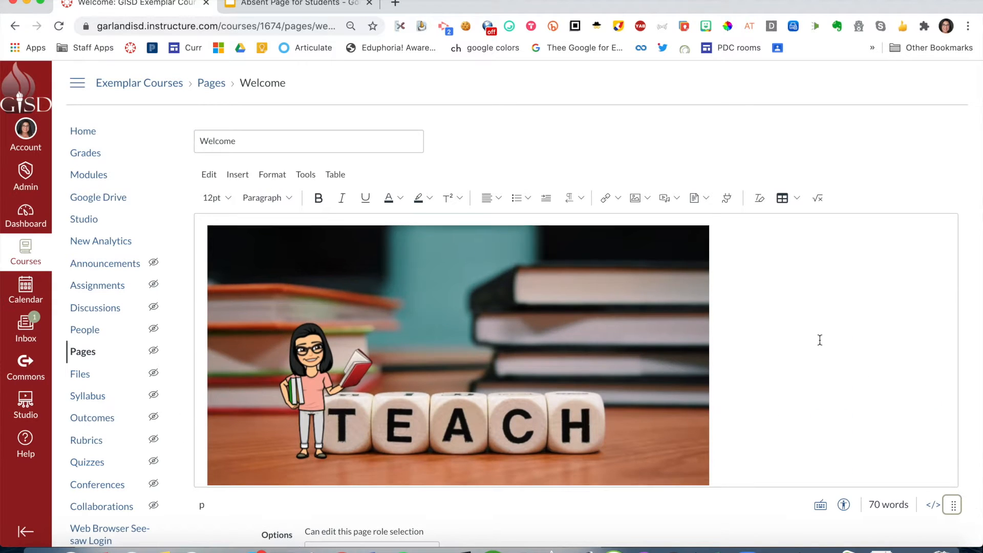
scroll(819, 340, down, 10)
scroll(819, 340, down, 7)
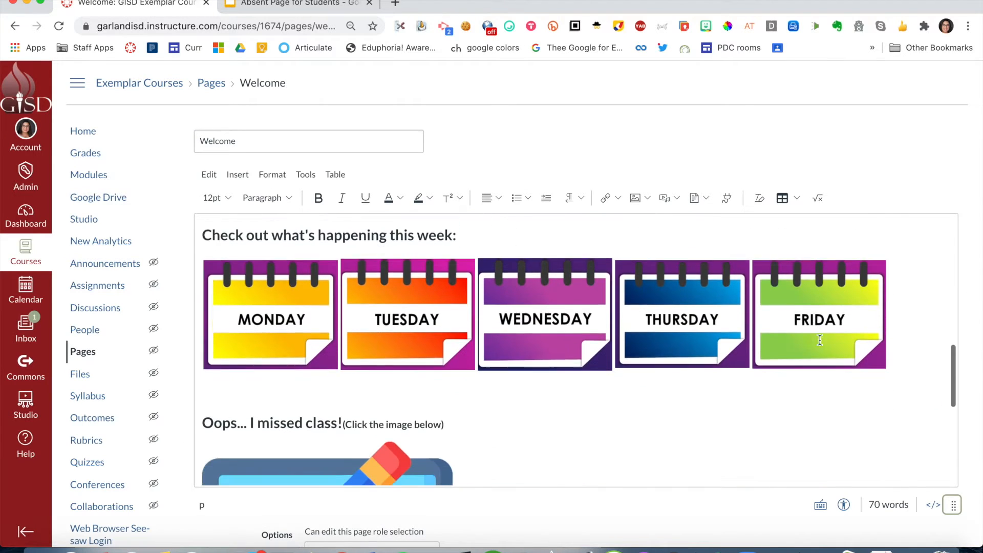
scroll(820, 340, up, 1)
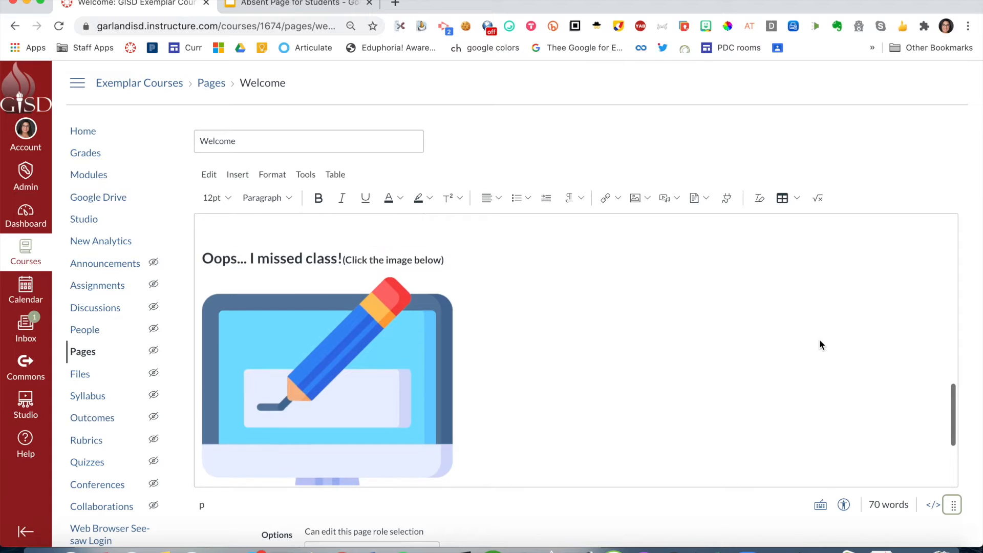
- Examine the "Oops... I missed class!" heading and the linked computer image below it
click(209, 257)
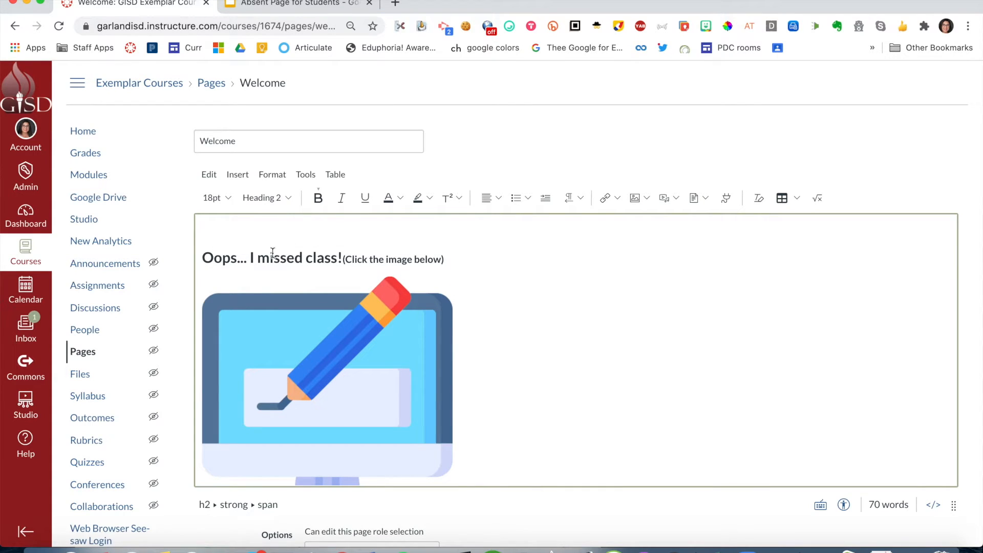
triple_click(446, 261)
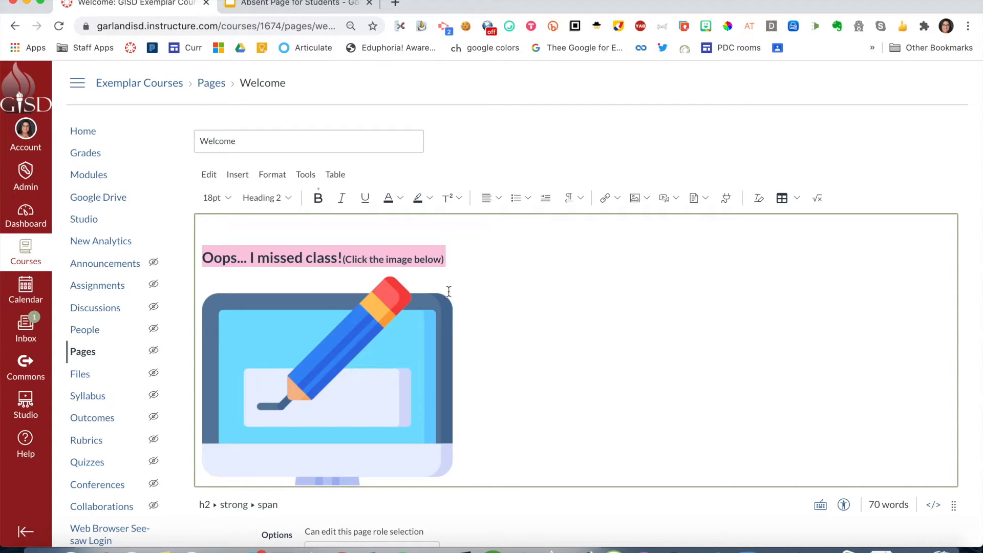
click(423, 356)
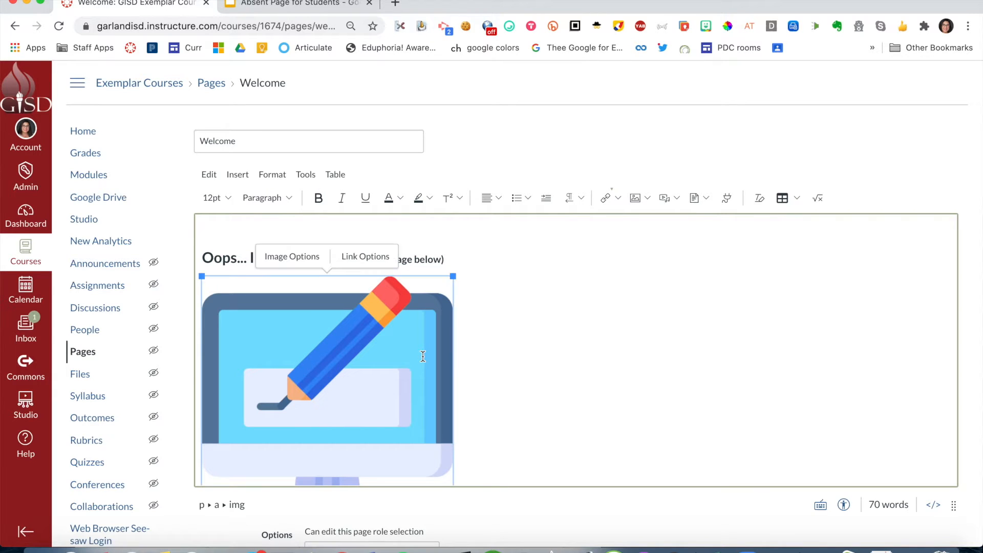
click(576, 357)
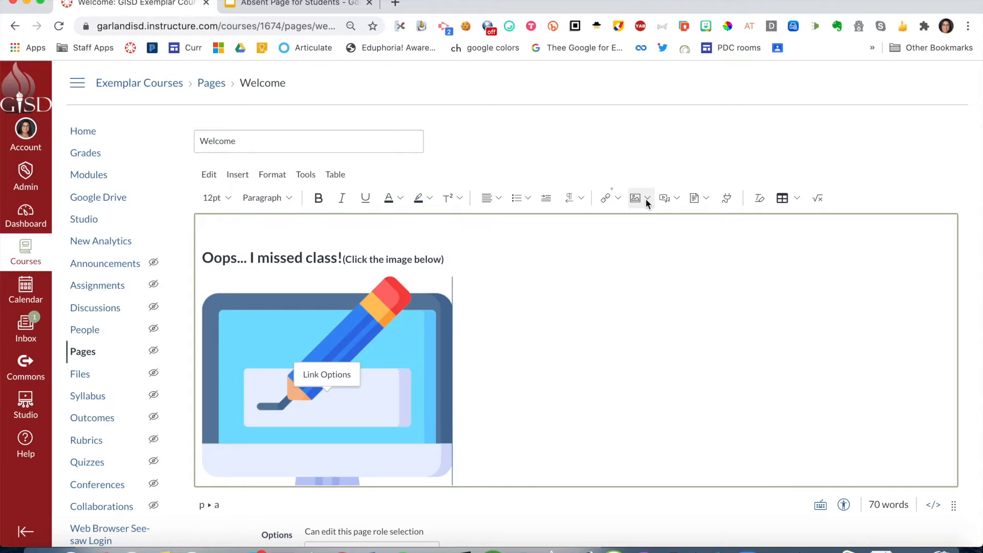
- Look at the computer upload options for adding an image, and close the dialog without choosing a file
scroll(647, 198, up, 4)
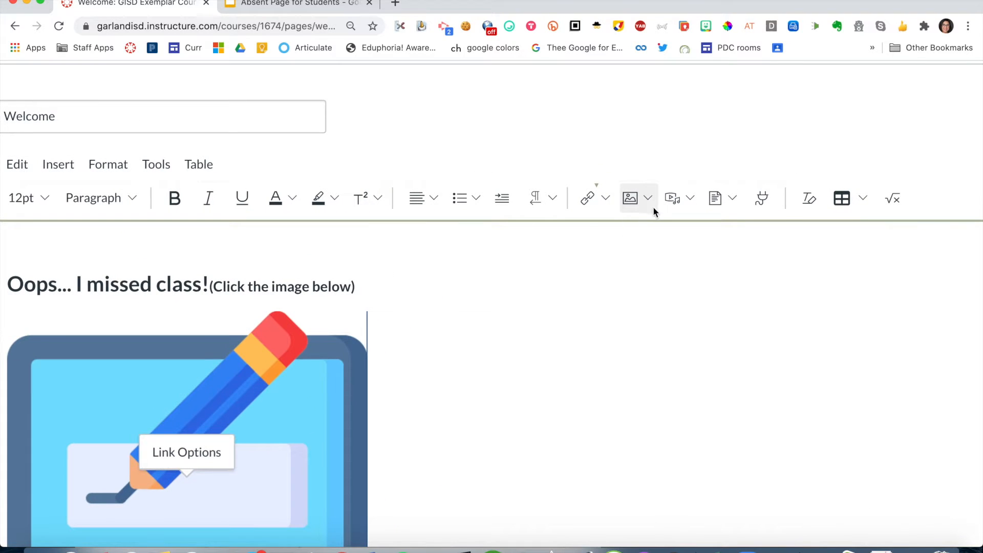
scroll(653, 208, up, 5)
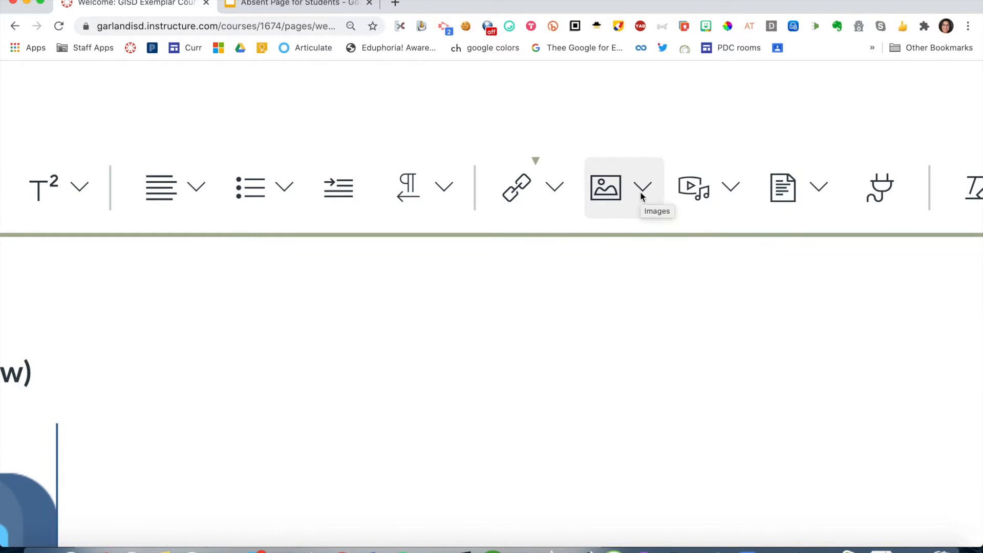
click(641, 189)
click(650, 260)
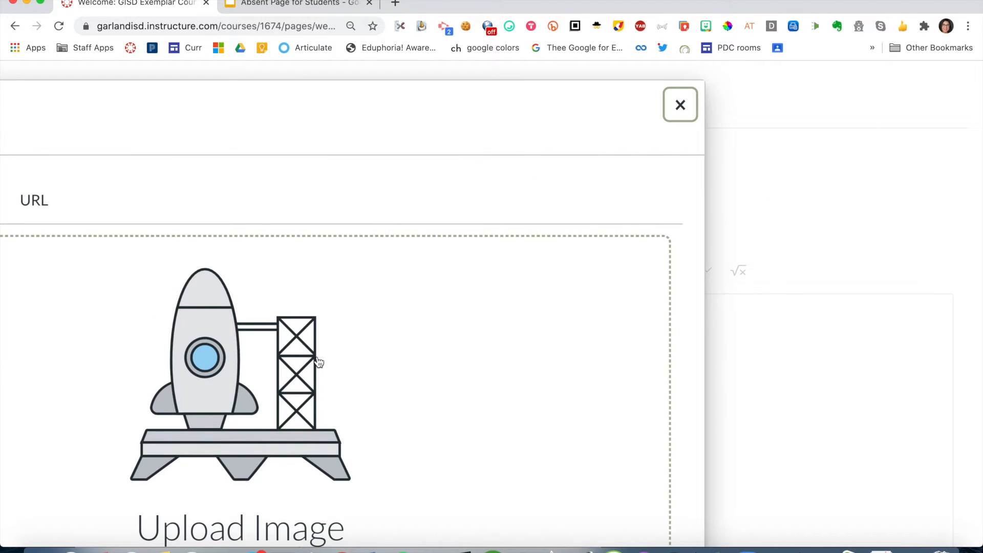
scroll(319, 363, down, 3)
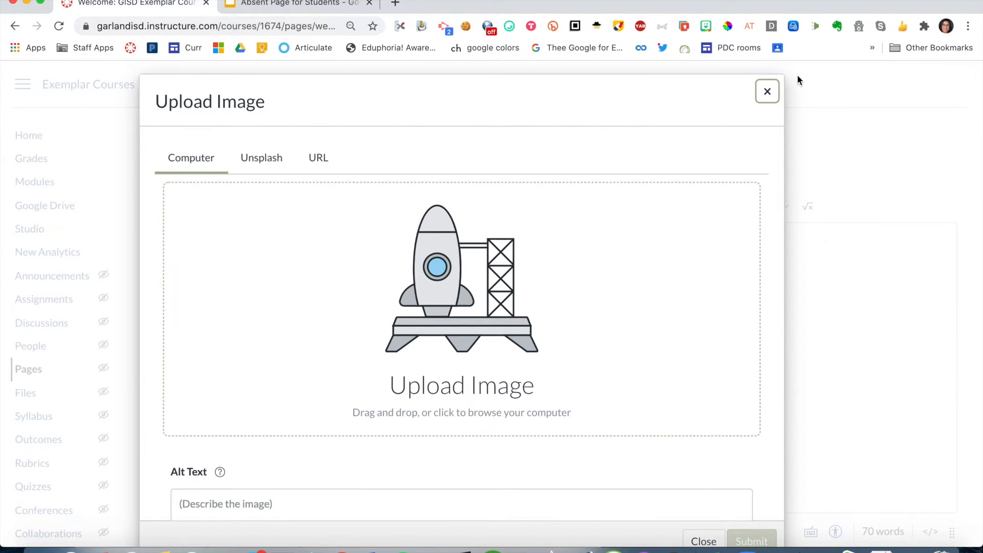
click(767, 92)
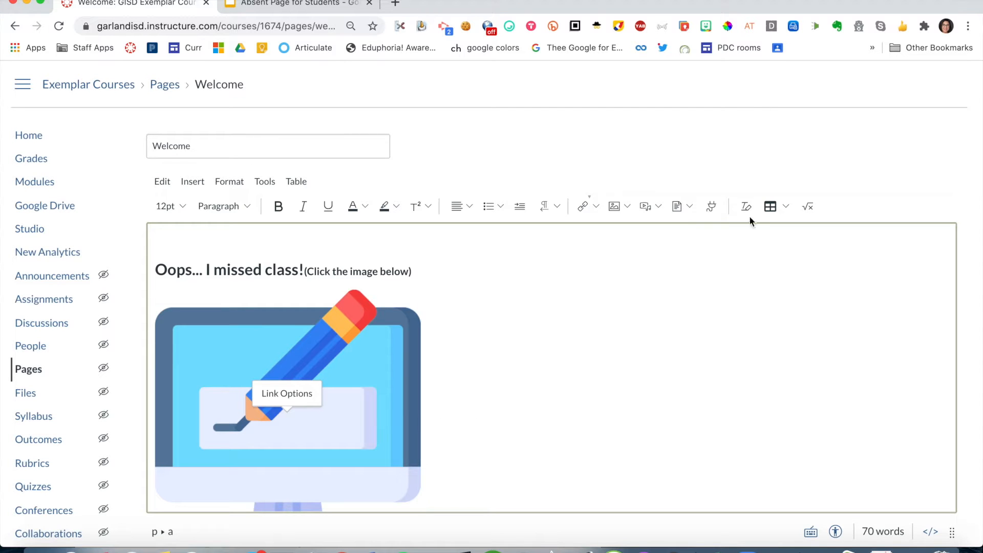
- Save the Welcome page and open the list of all course pages
scroll(745, 274, down, 10)
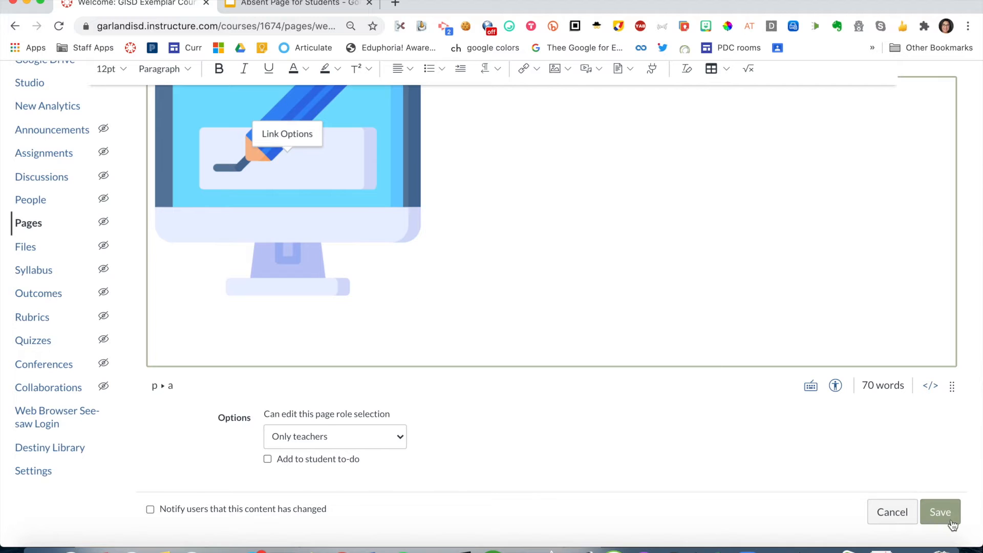
click(940, 512)
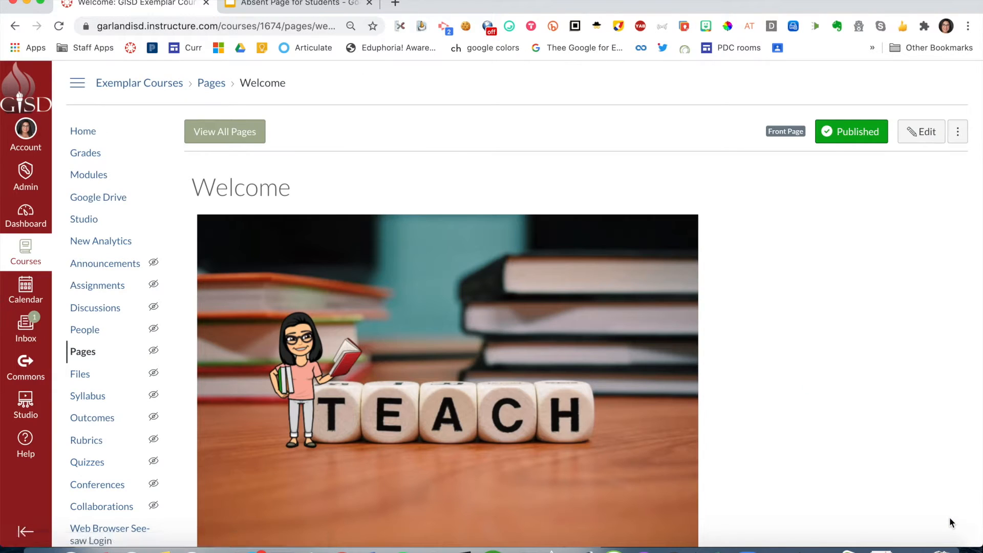
click(201, 133)
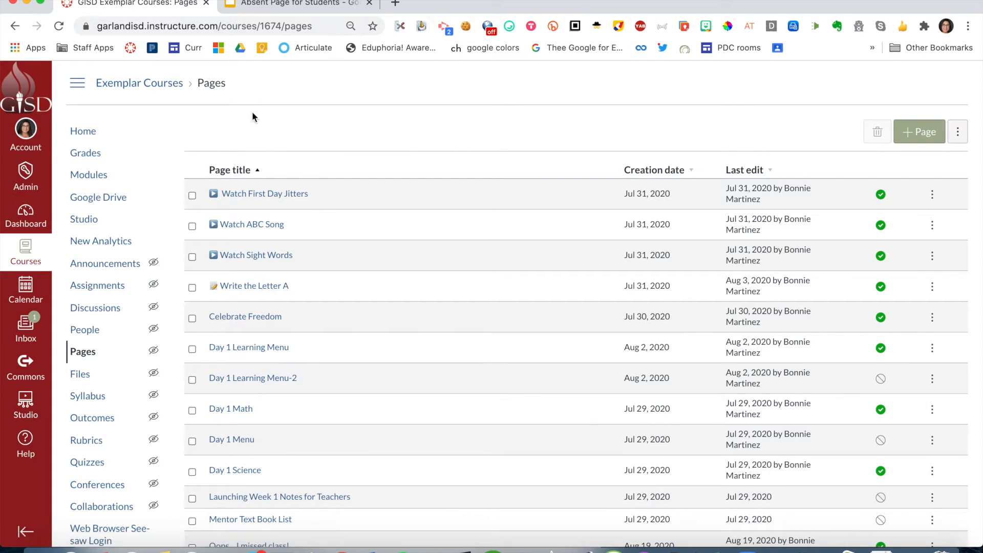
- Create a new course page titled "Oops... I missed class!"
click(916, 141)
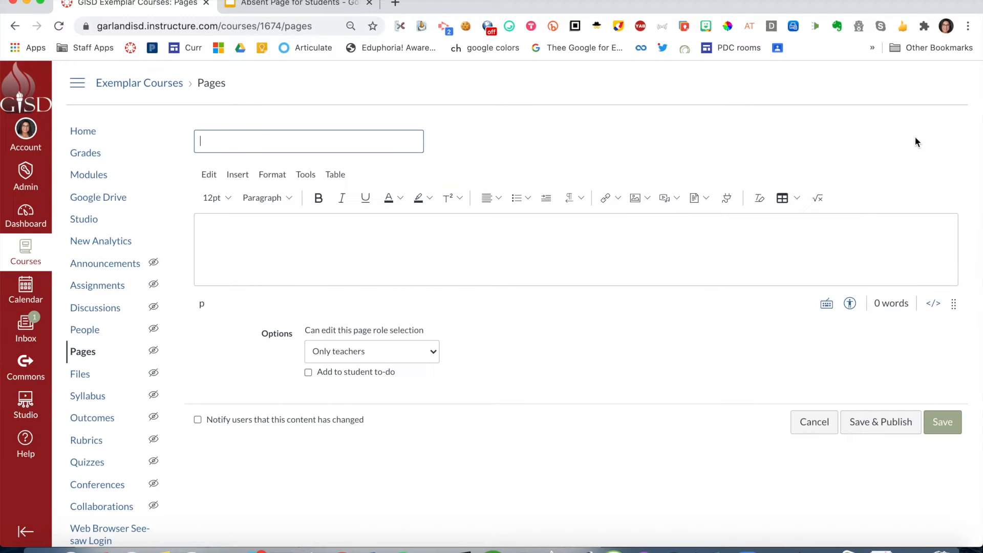
click(223, 139)
text(Oops)
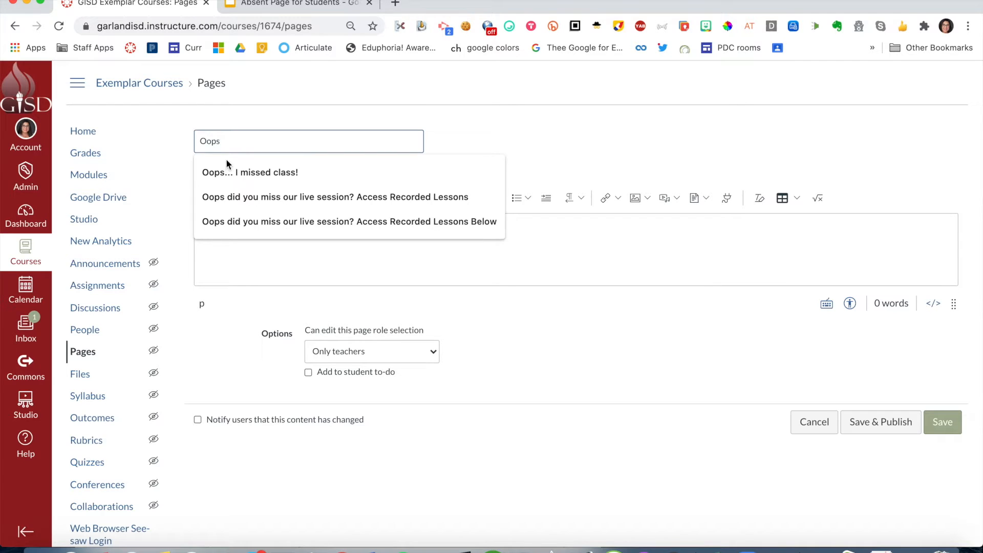
click(227, 166)
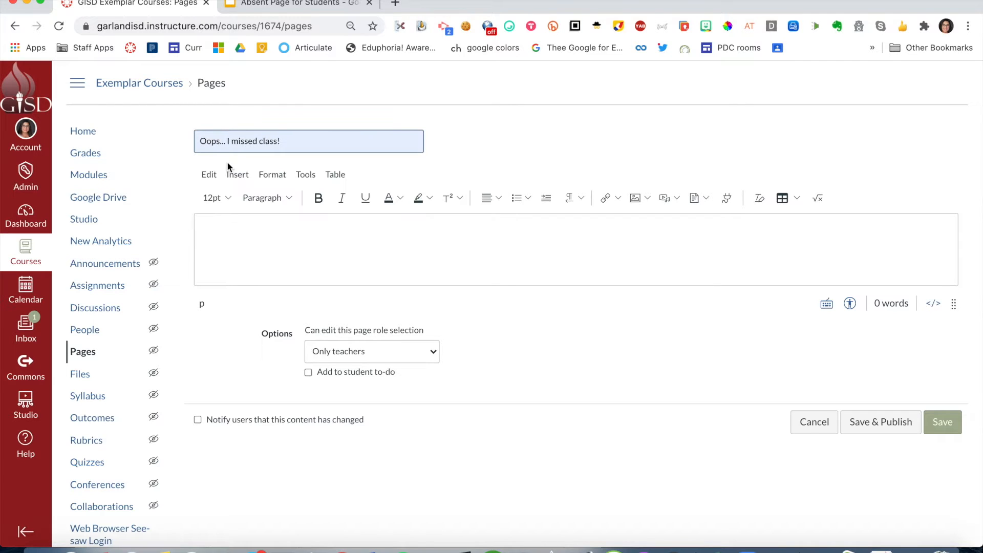
- Enlarge the new page's content area and upload the image elearning.png from the computer into it
click(954, 305)
drag(954, 304, 966, 507)
click(490, 266)
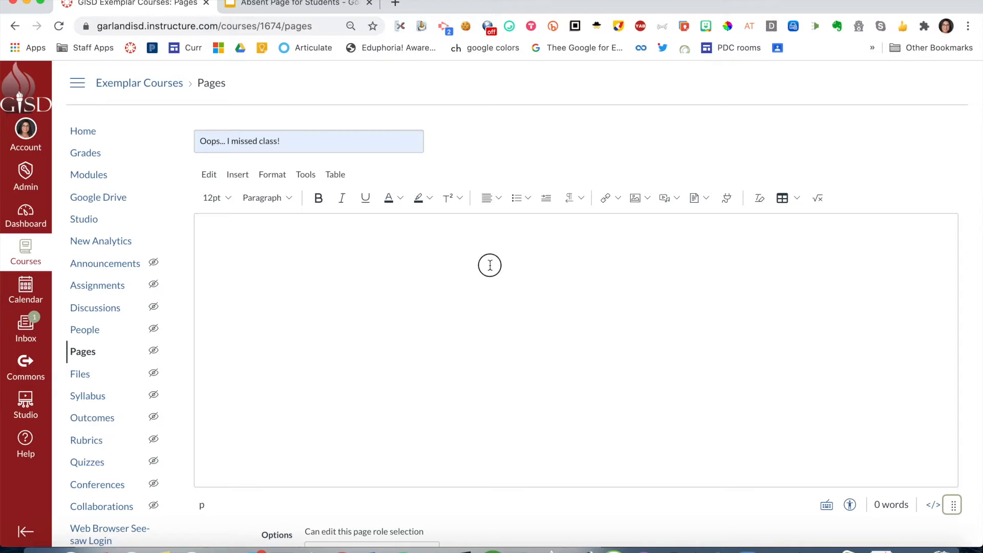
click(648, 199)
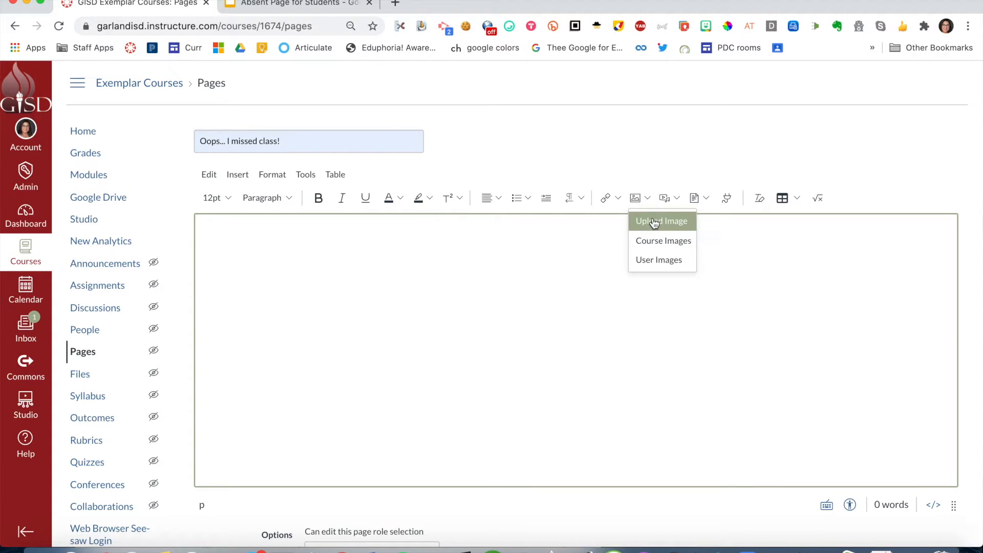
click(655, 222)
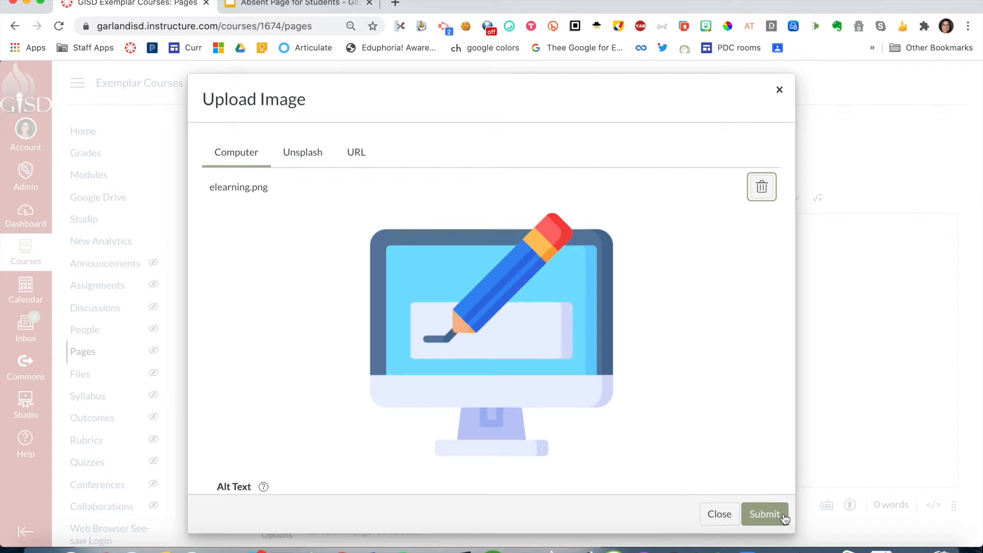
click(765, 514)
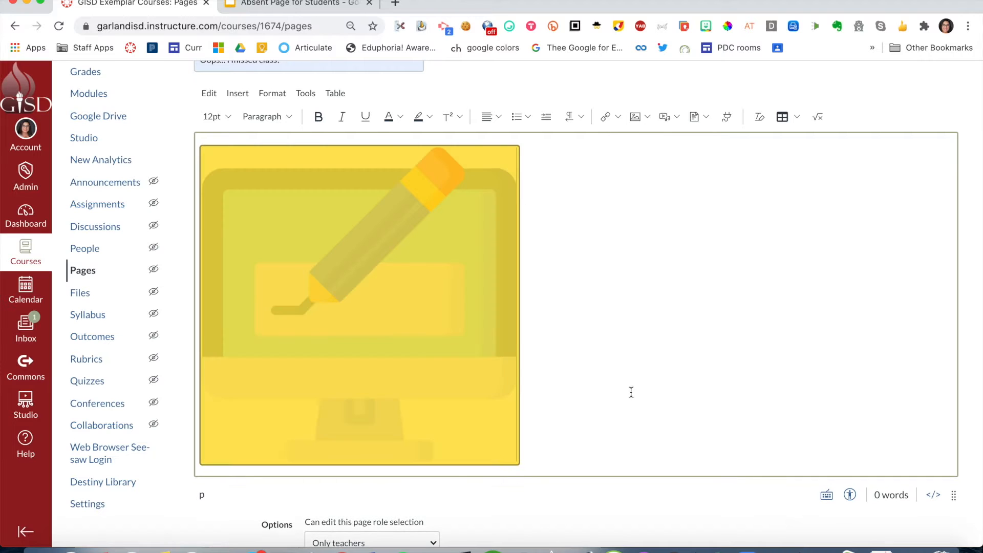
- Shrink the inserted elearning image slightly and center it on the page
click(478, 271)
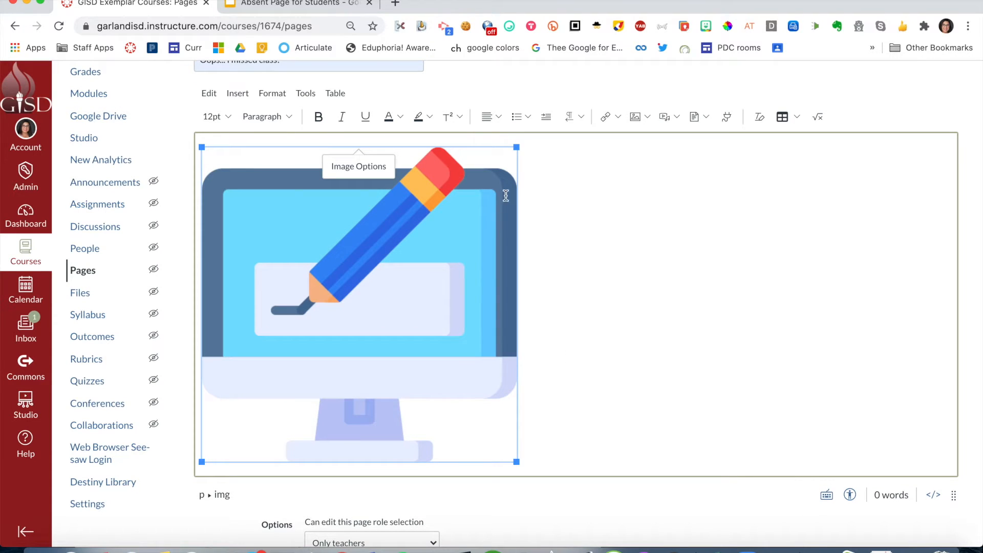
click(517, 150)
click(510, 164)
drag(517, 146, 491, 151)
click(496, 119)
click(536, 148)
- Insert a table with 5 columns and 10 rows on a new line below the image
click(752, 403)
key(Return)
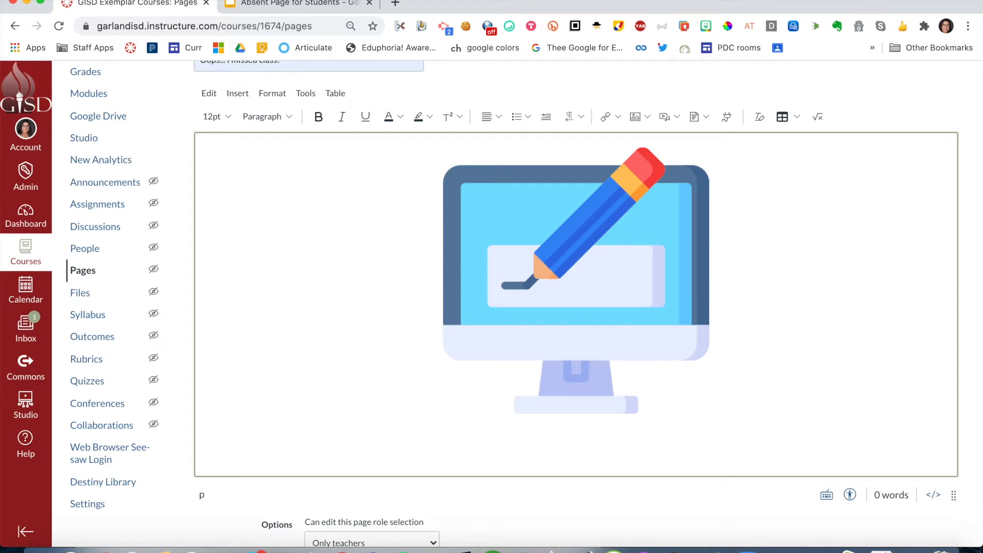
click(796, 121)
mouse_move(810, 140)
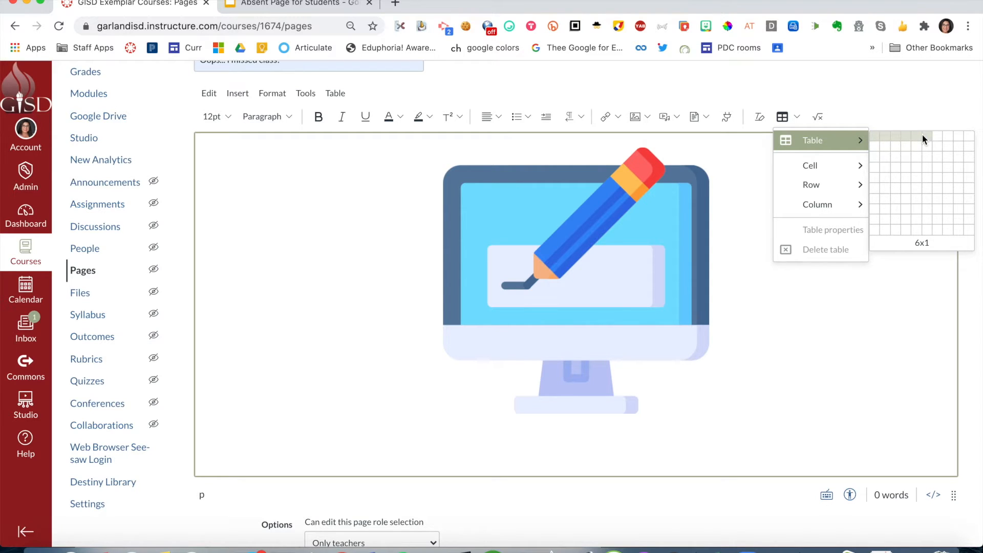
click(920, 233)
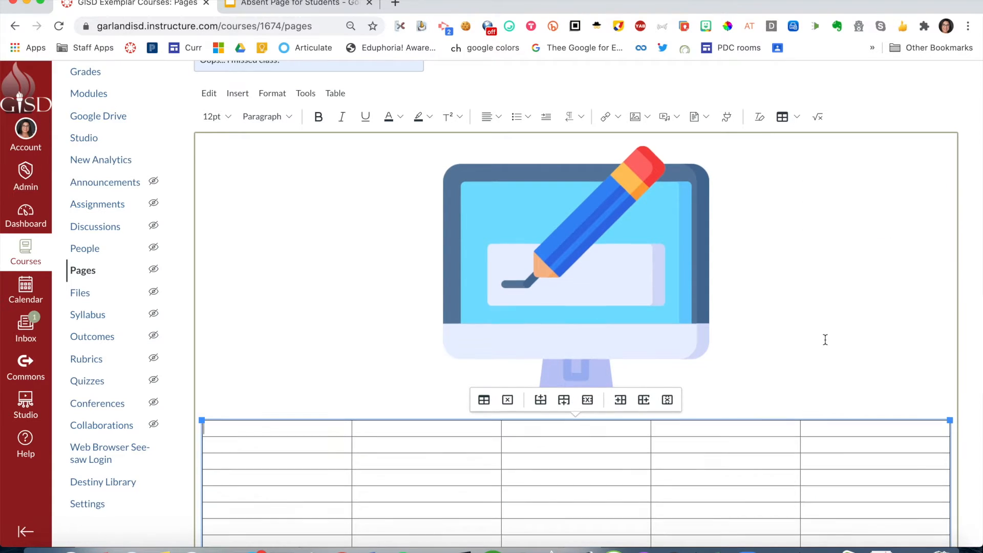
- Merge all five cells of the table's first row into one header cell
scroll(415, 444, down, 3)
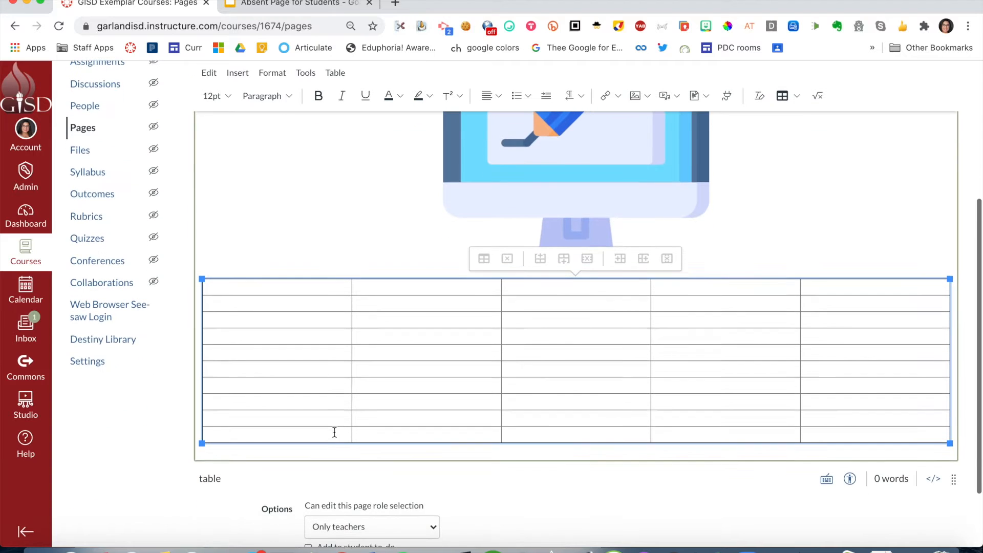
click(297, 285)
drag(326, 286, 819, 285)
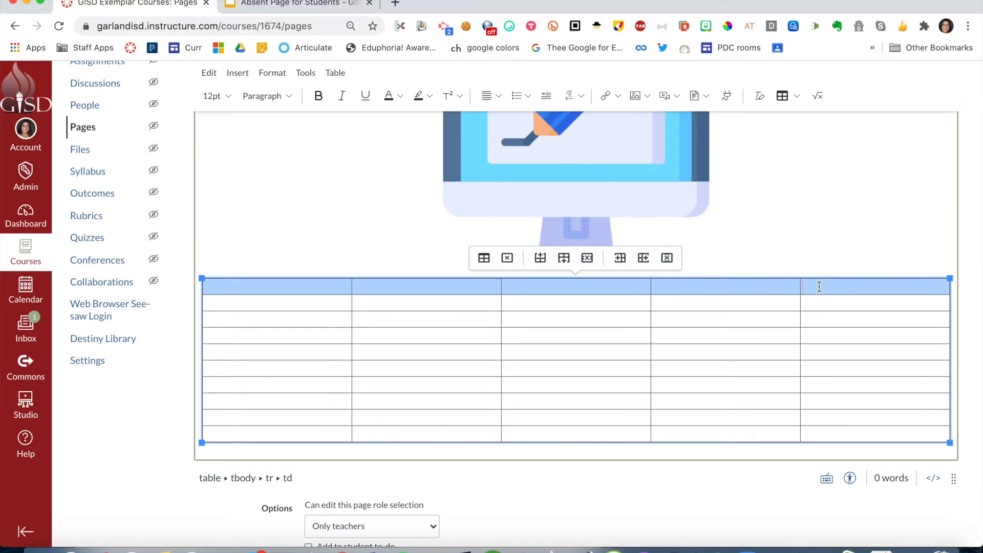
click(797, 97)
mouse_move(814, 144)
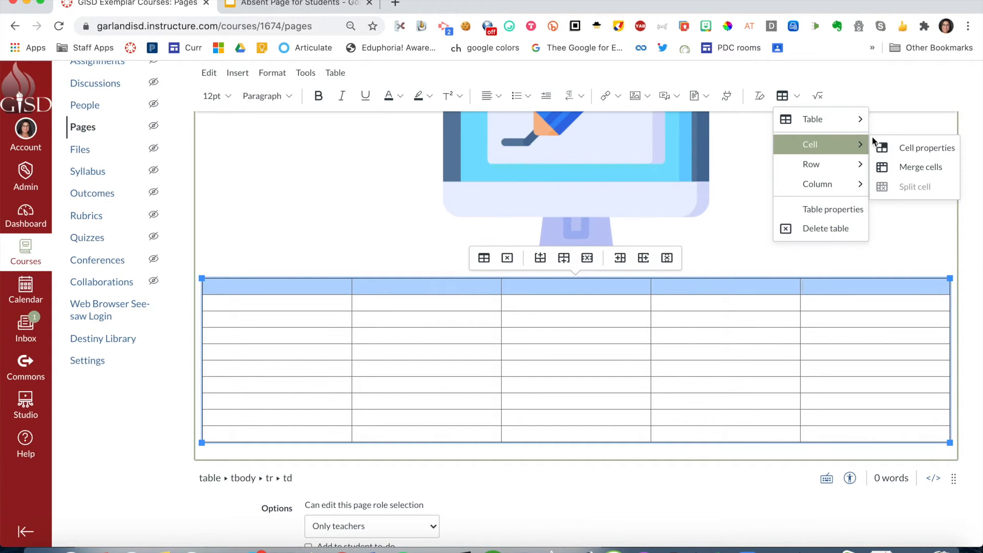
click(900, 173)
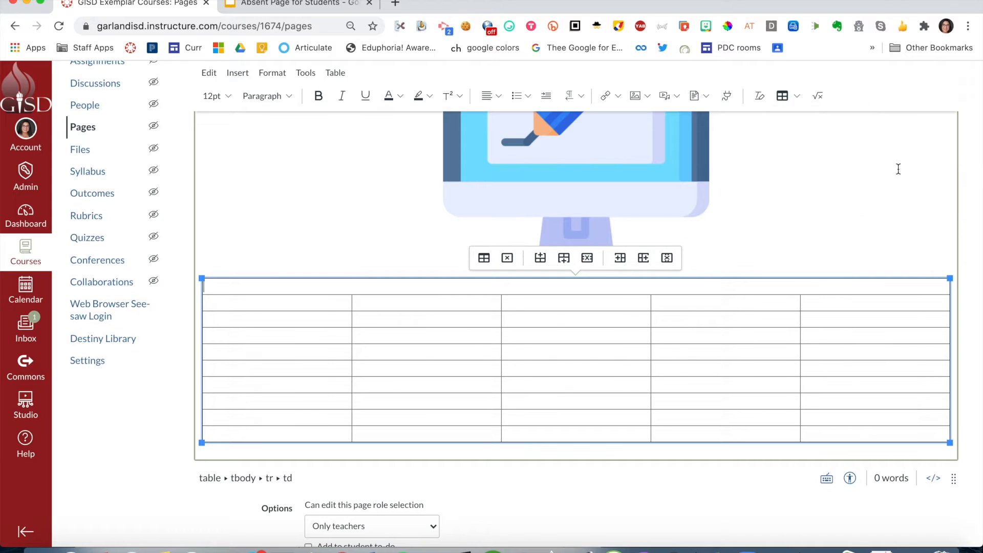
- Enter August in the merged header cell of the table and center it
text(August)
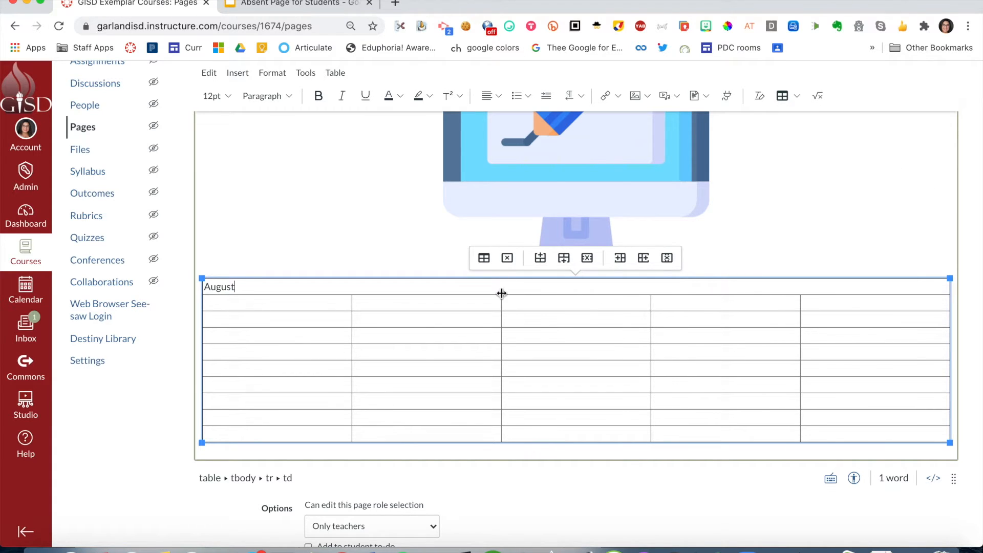
double_click(222, 287)
click(494, 95)
click(526, 127)
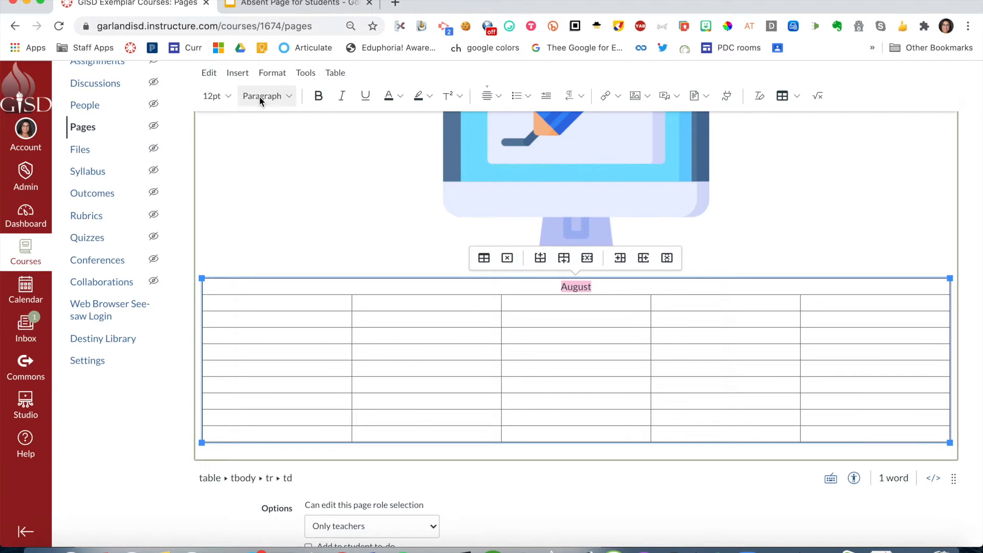
- Fill the table's second row with the weekday names Monday through Friday, one per column
click(306, 302)
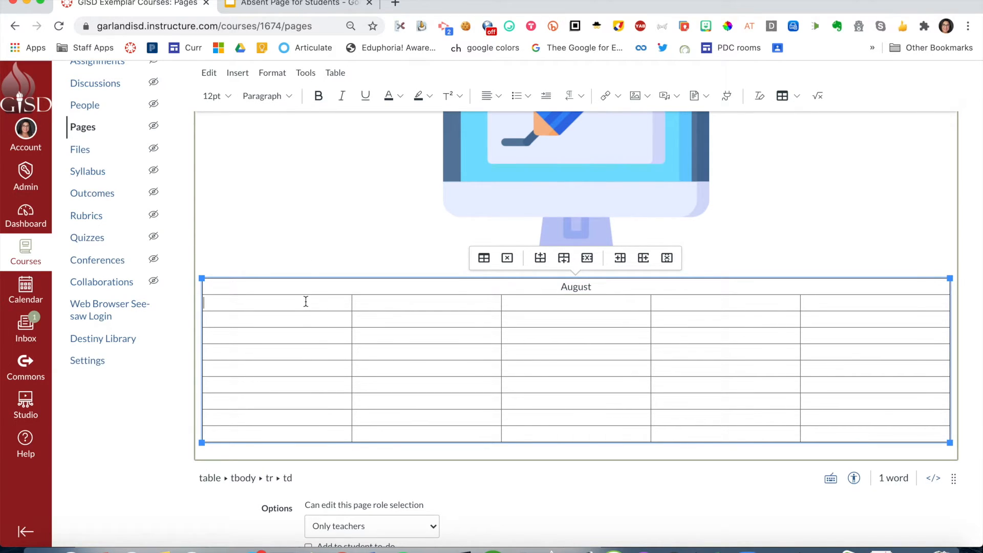
text(Monda)
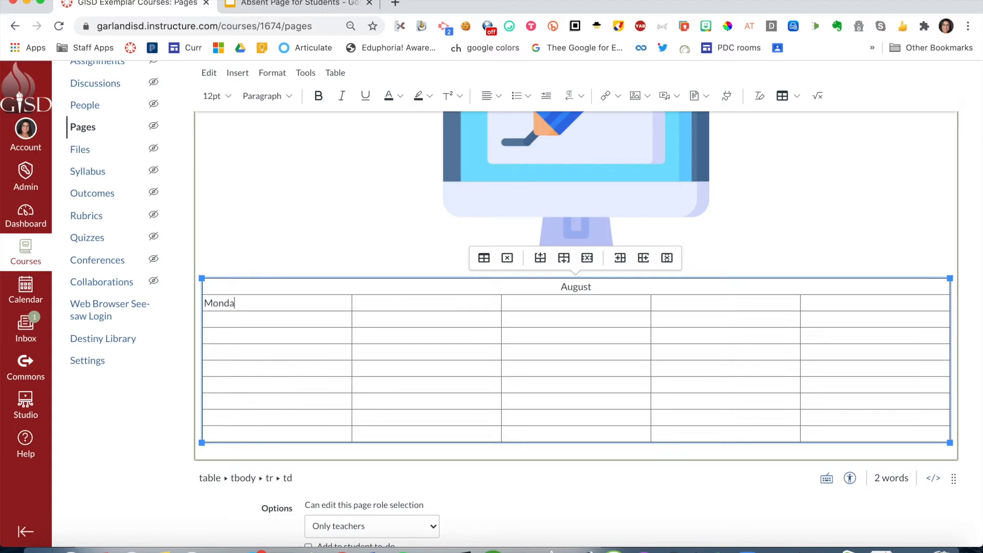
key(Tab)
key(Tab)
text(Tuesday)
key(Tab)
text(Wednesday)
key(Tab)
text(Thursday)
key(Tab)
text(Friday)
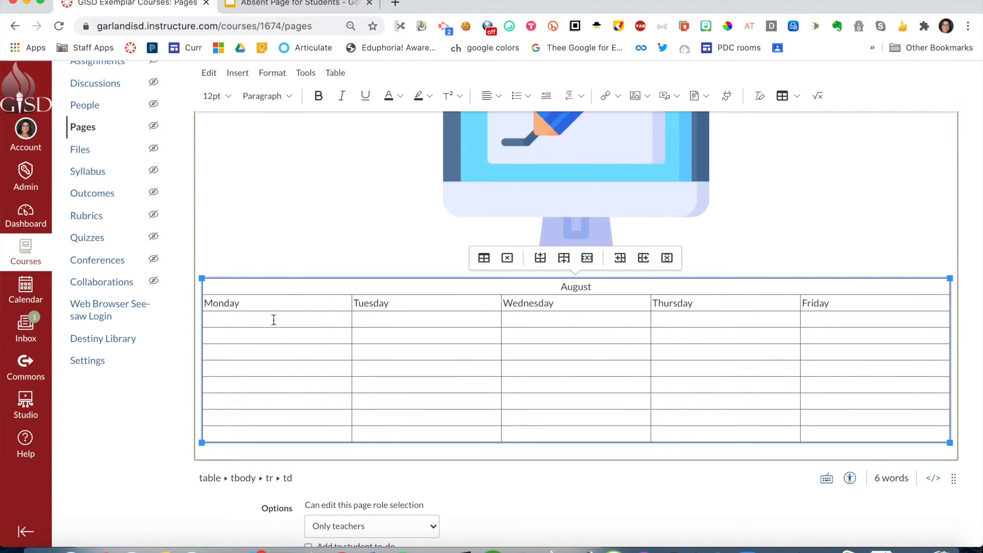
- Center and bold the weekday names and enter the dates 3 to 7 in the row below them
shift+click(219, 304)
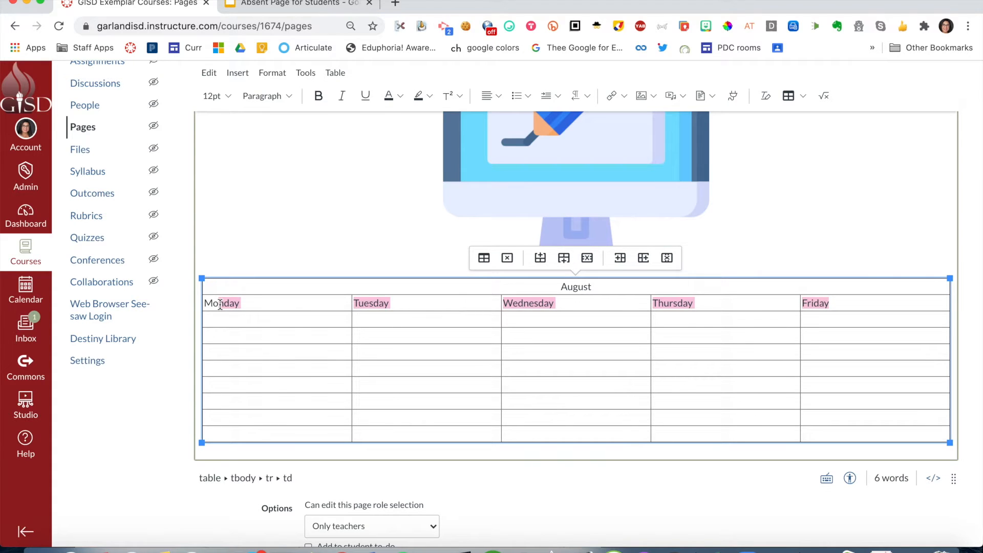
click(499, 97)
click(529, 126)
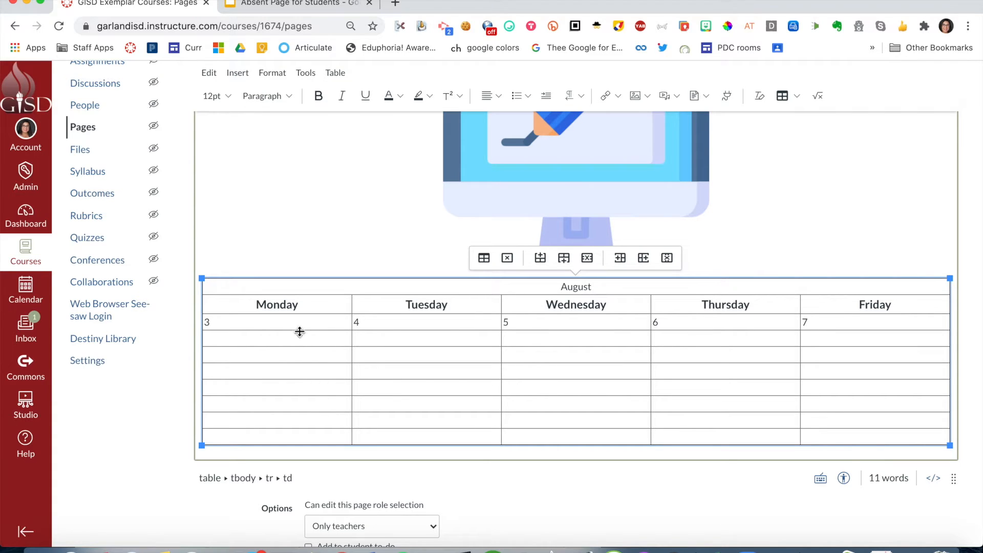
- Center the date row and the empty rows beneath it, and make the dates bold at 24pt
shift+click(837, 437)
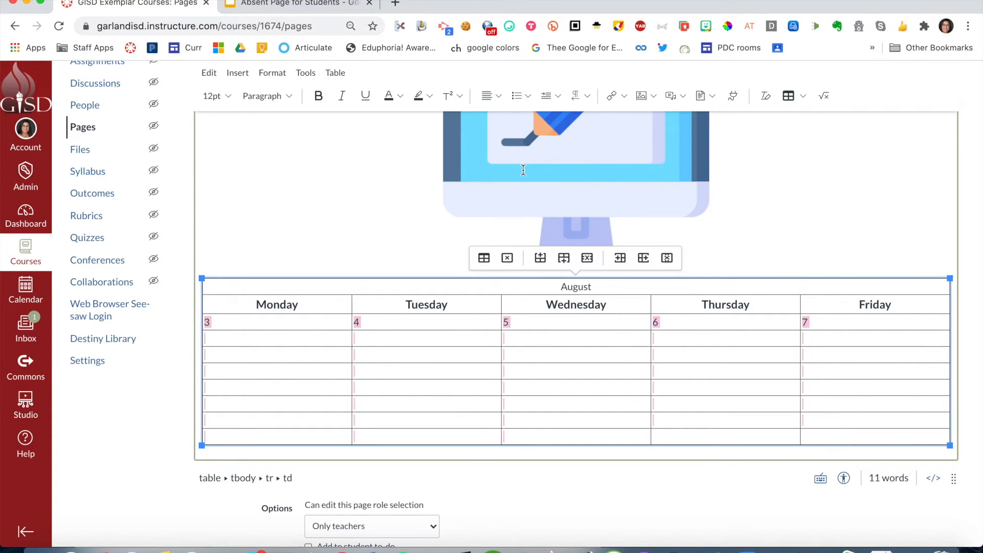
click(489, 96)
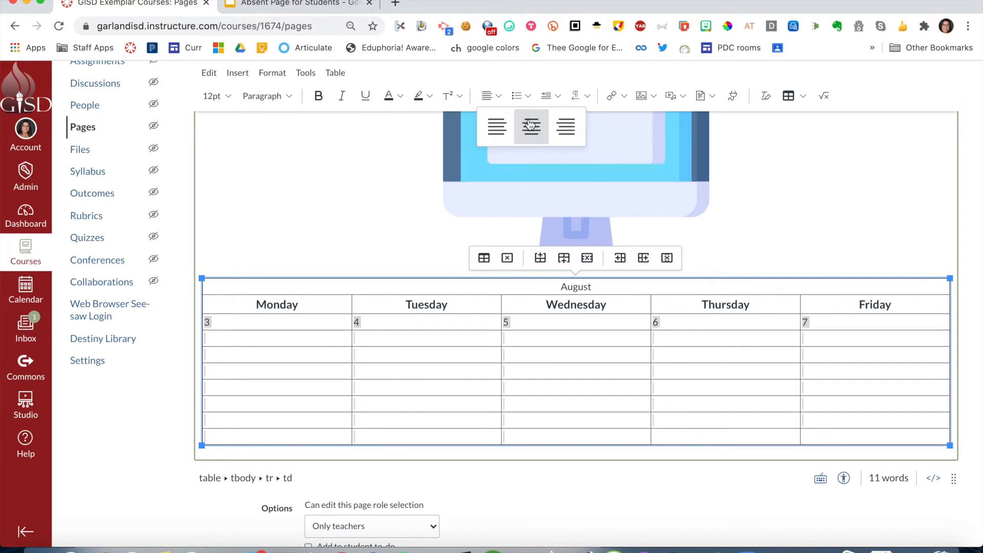
click(530, 125)
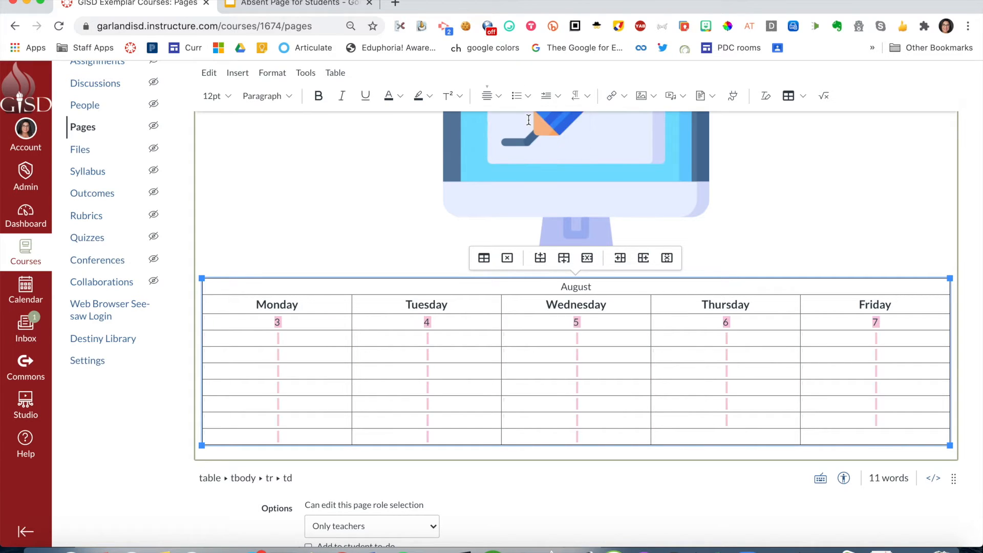
click(318, 96)
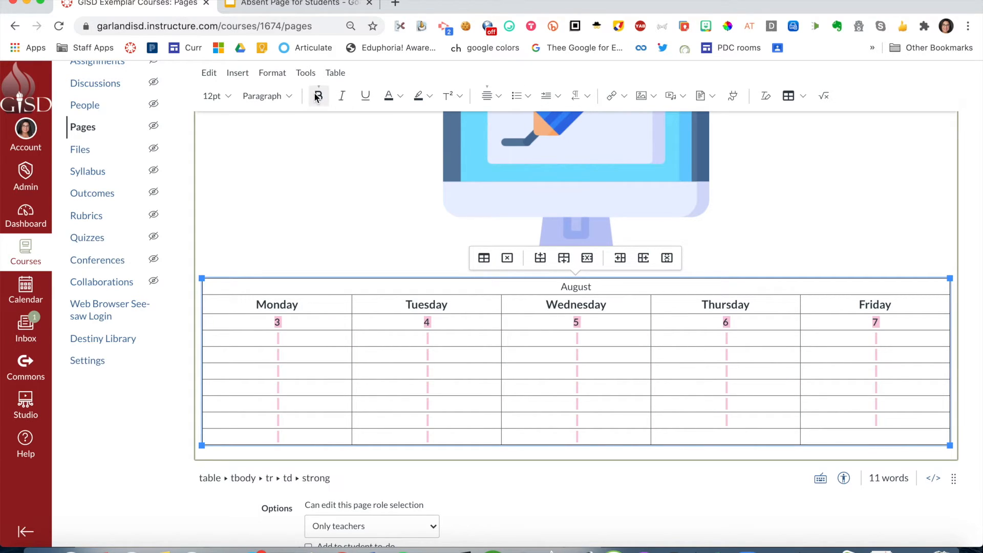
click(227, 96)
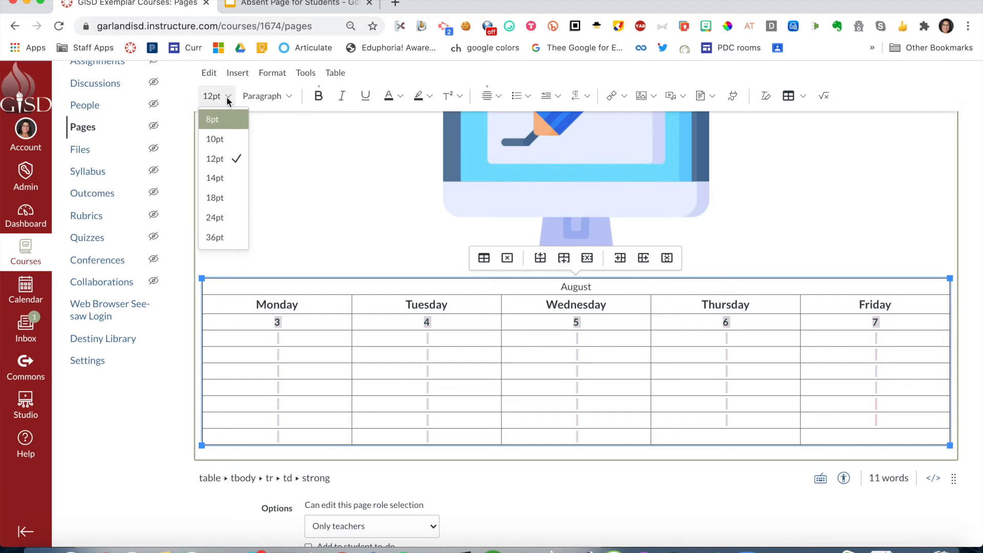
click(225, 212)
click(348, 413)
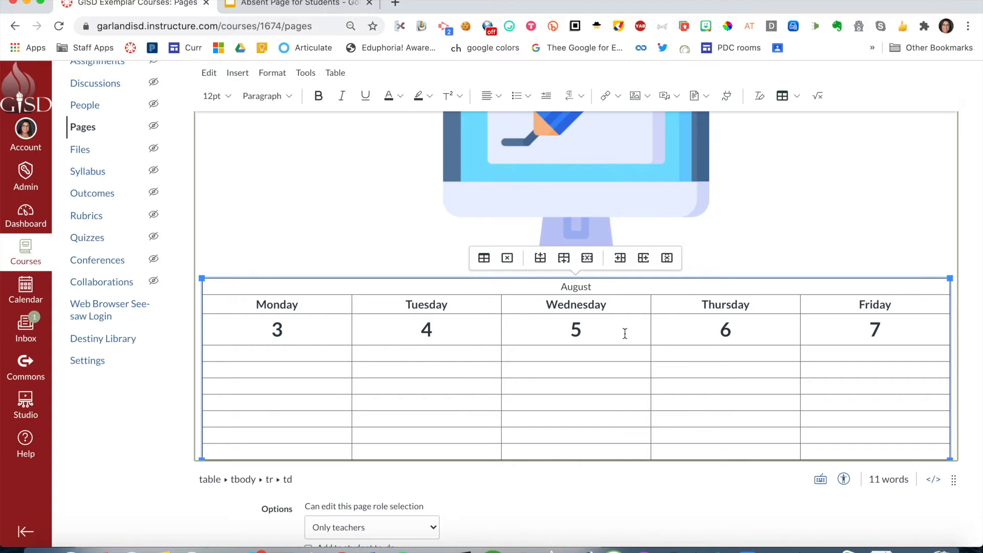
- Save the new page with the August calendar table and return to the top of it
scroll(842, 283, down, 1)
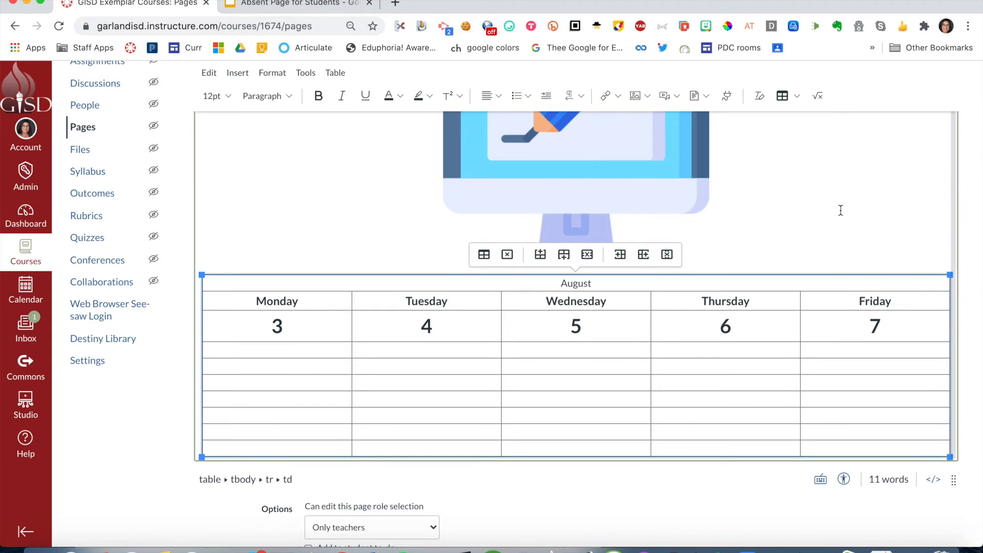
scroll(840, 210, down, 2)
click(942, 513)
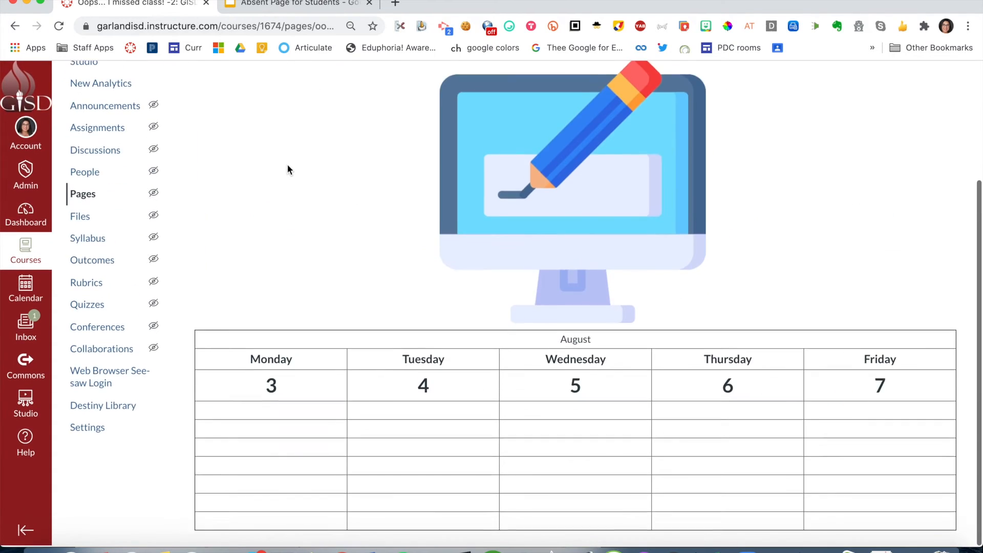
scroll(290, 170, up, 2)
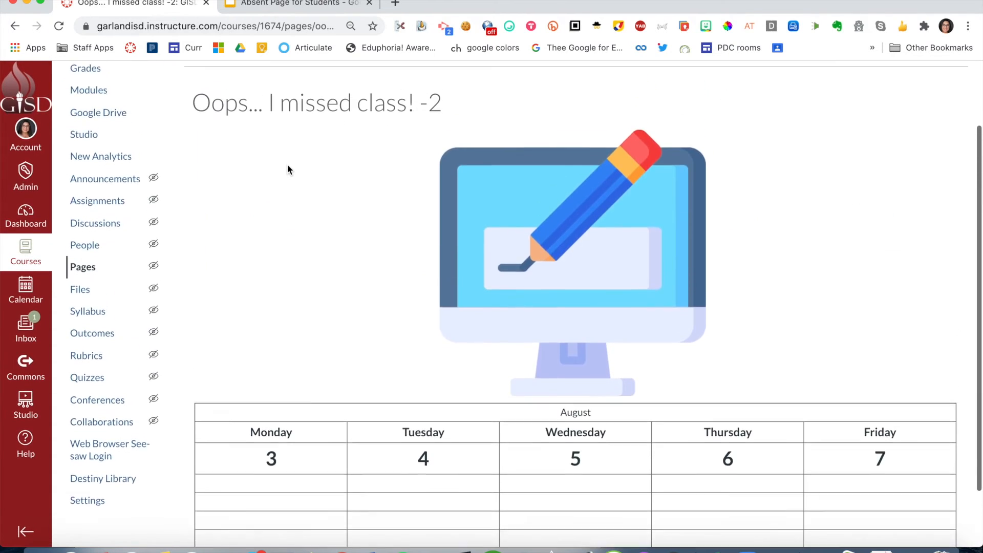
scroll(287, 169, up, 2)
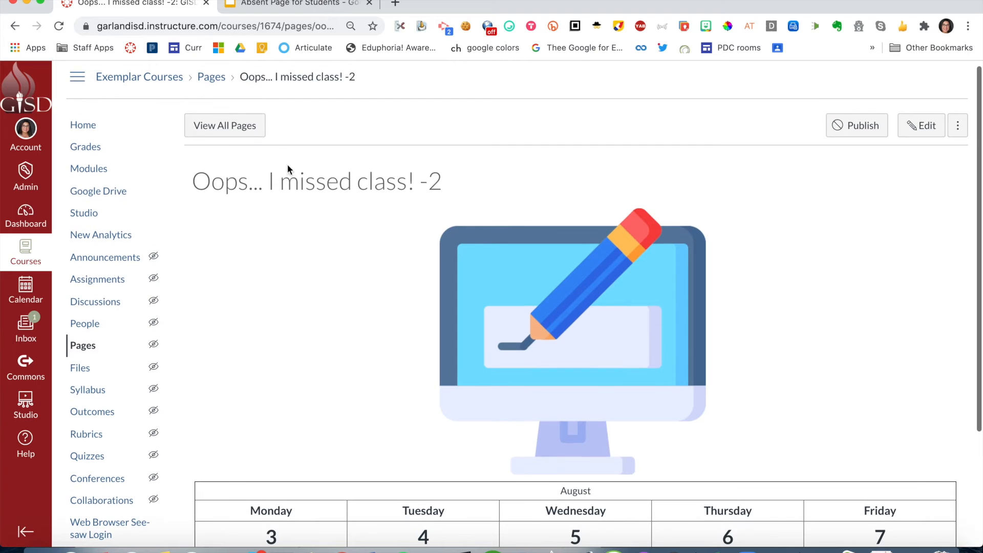
- Go to the list of all course pages and copy the link address of the "Oops... I missed class!" page
click(223, 128)
scroll(309, 252, down, 3)
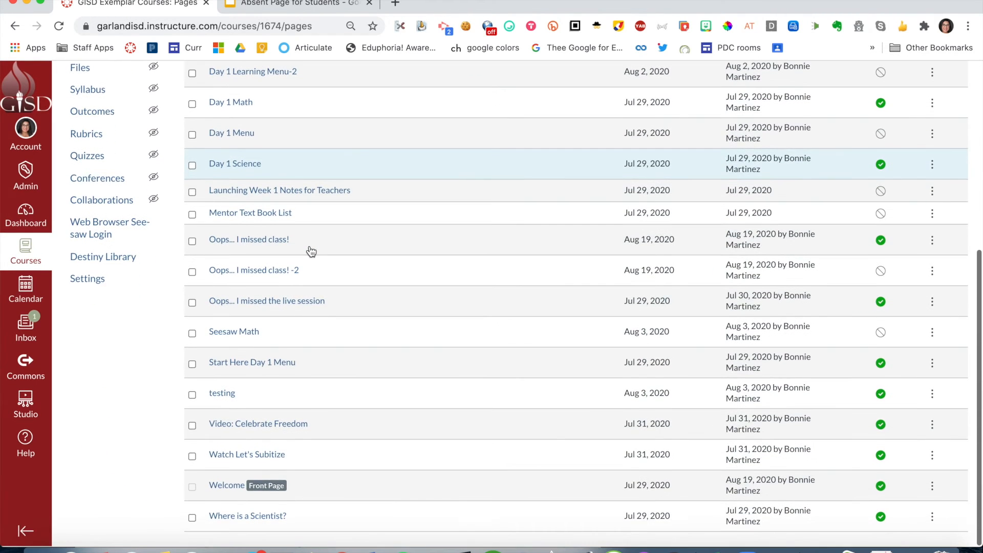
right_click(235, 241)
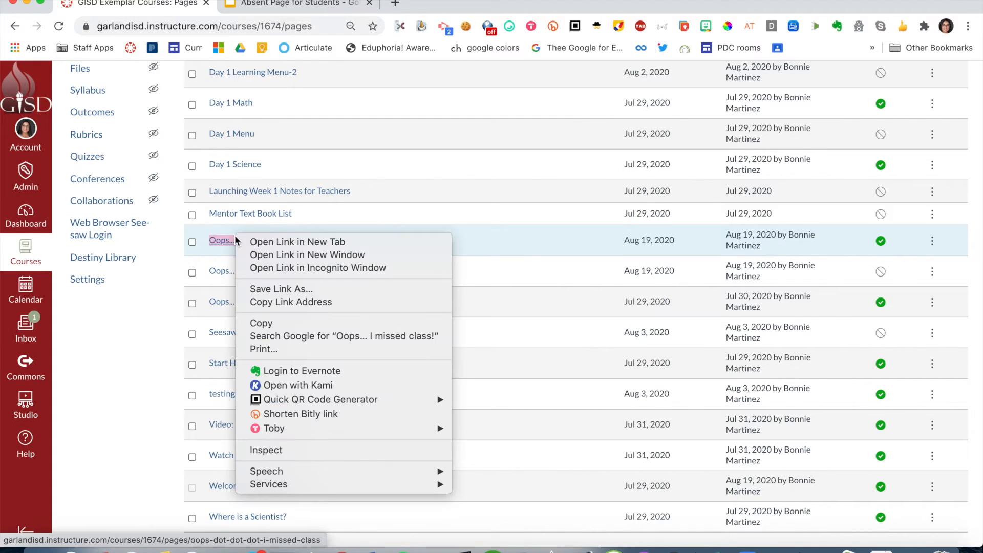
click(253, 302)
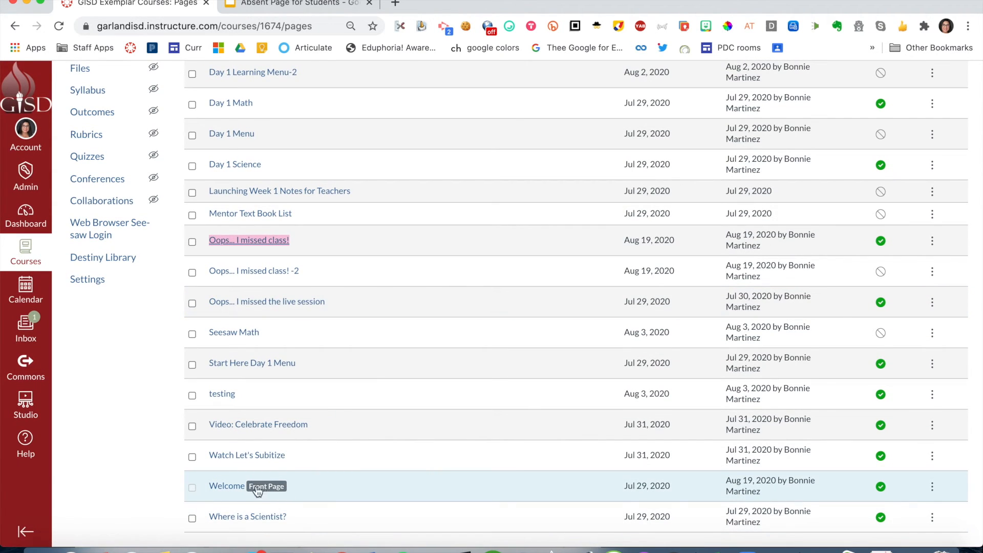
- Open the Welcome front page for editing and enlarge its content area
click(221, 489)
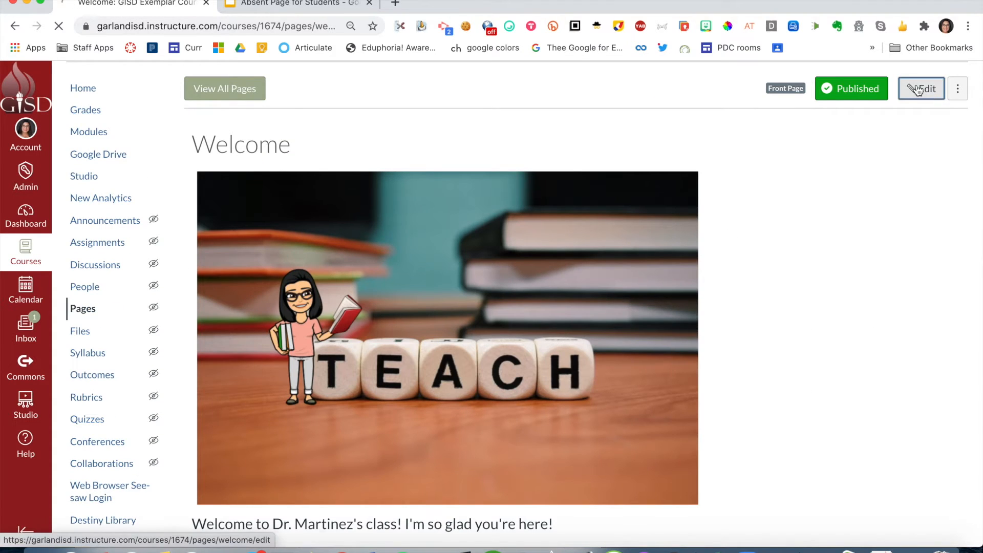
click(917, 91)
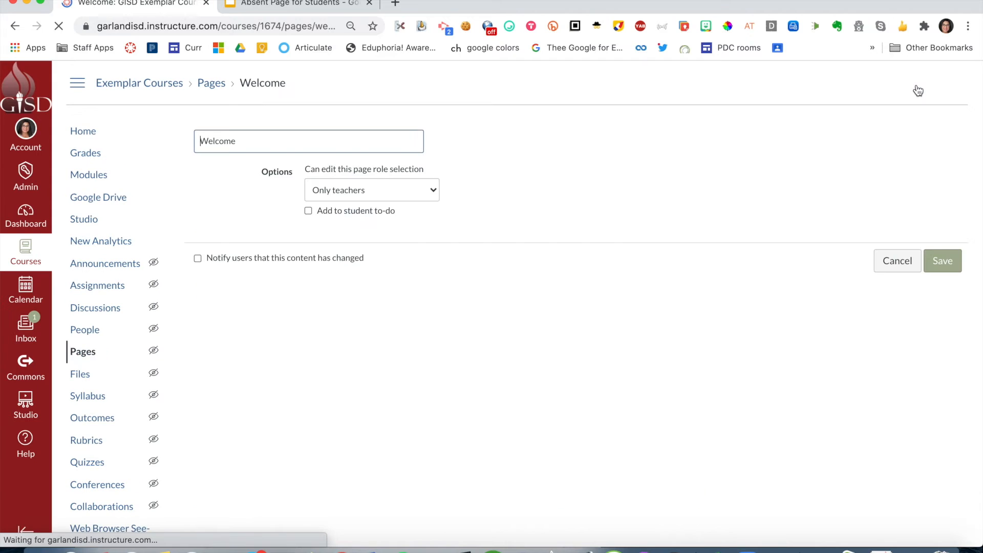
drag(952, 309, 977, 548)
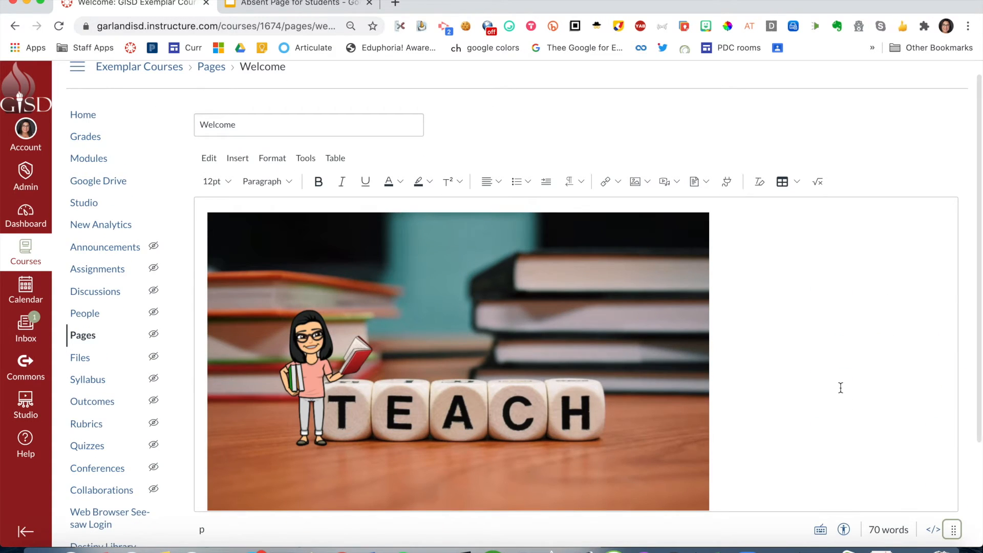
- Remove the existing link from the computer image under the "Oops... I missed class!" heading
scroll(840, 388, down, 5)
scroll(840, 388, down, 10)
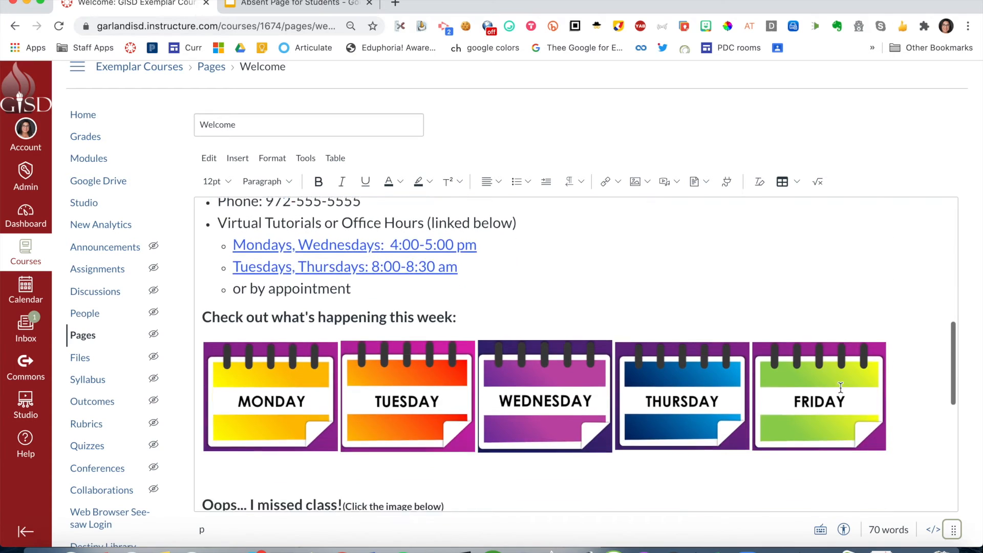
click(408, 344)
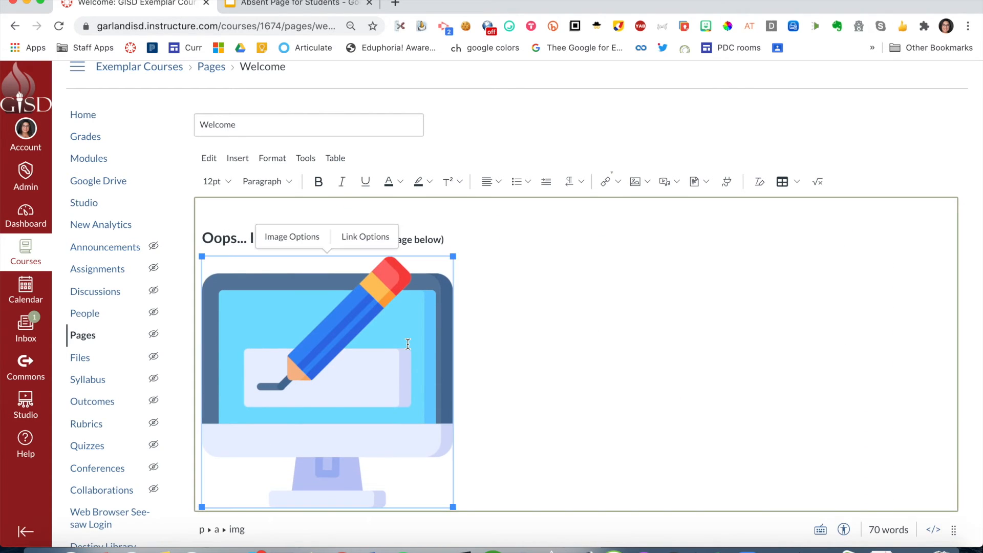
click(617, 182)
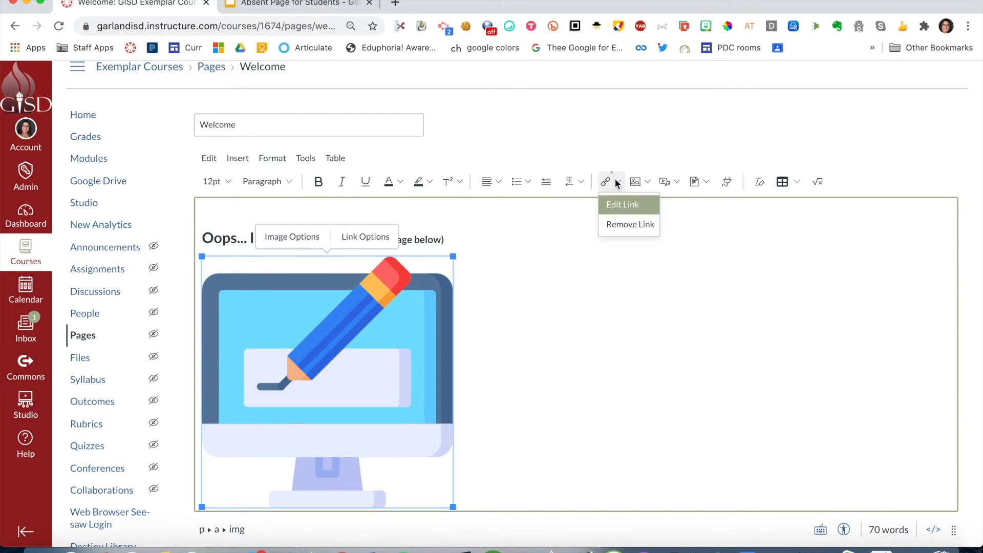
click(616, 223)
- Link the computer image to the copied "Oops... I missed class!" page address as an external link
scroll(672, 322, down, 10)
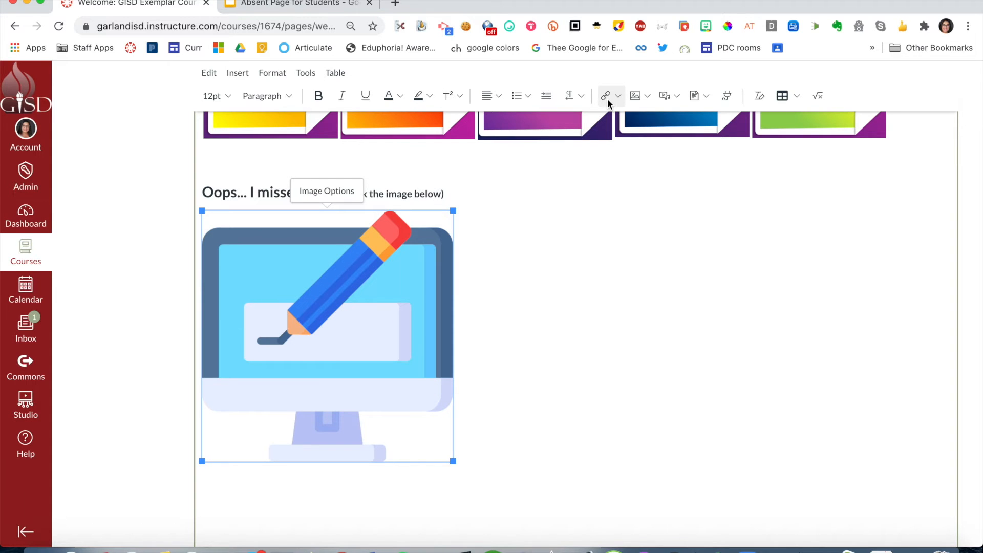
scroll(607, 99, up, 5)
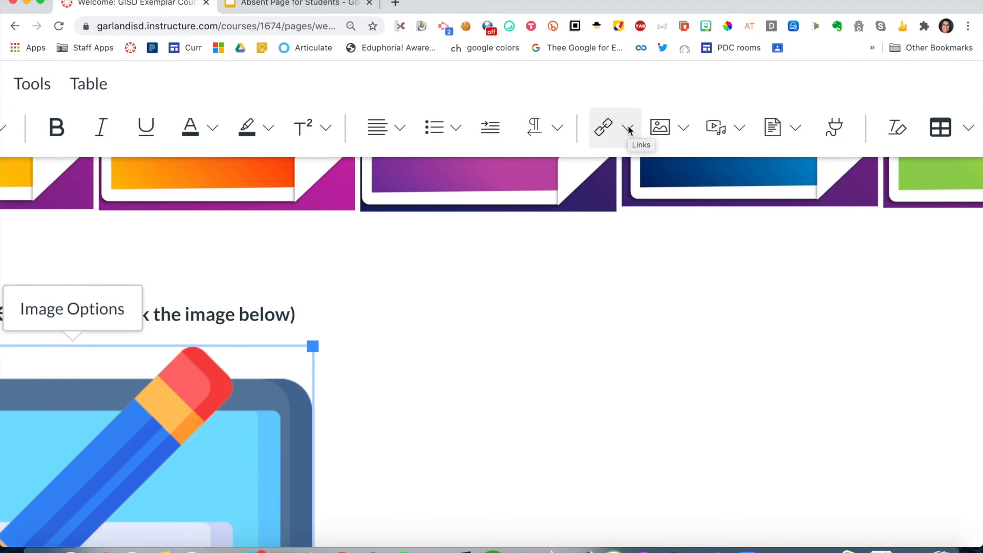
click(627, 129)
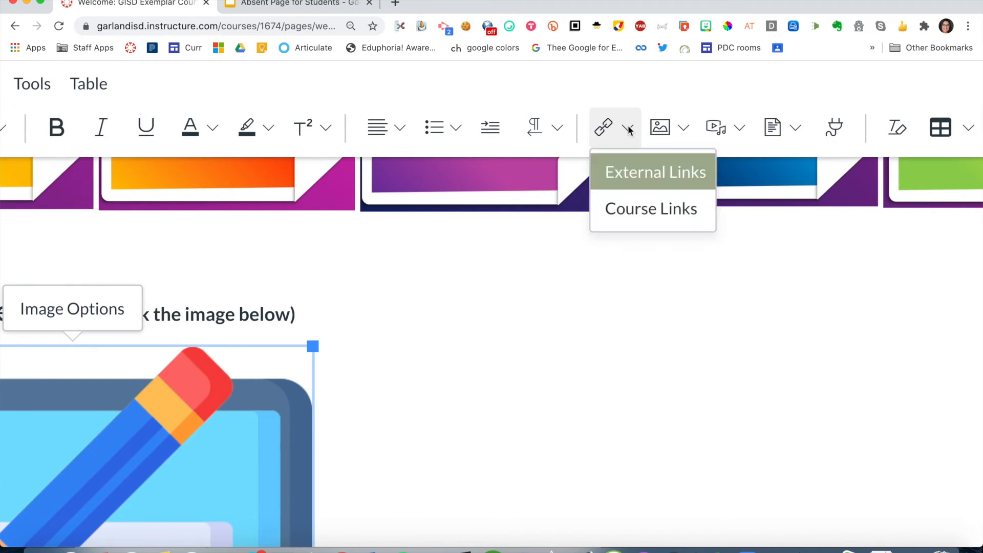
click(624, 178)
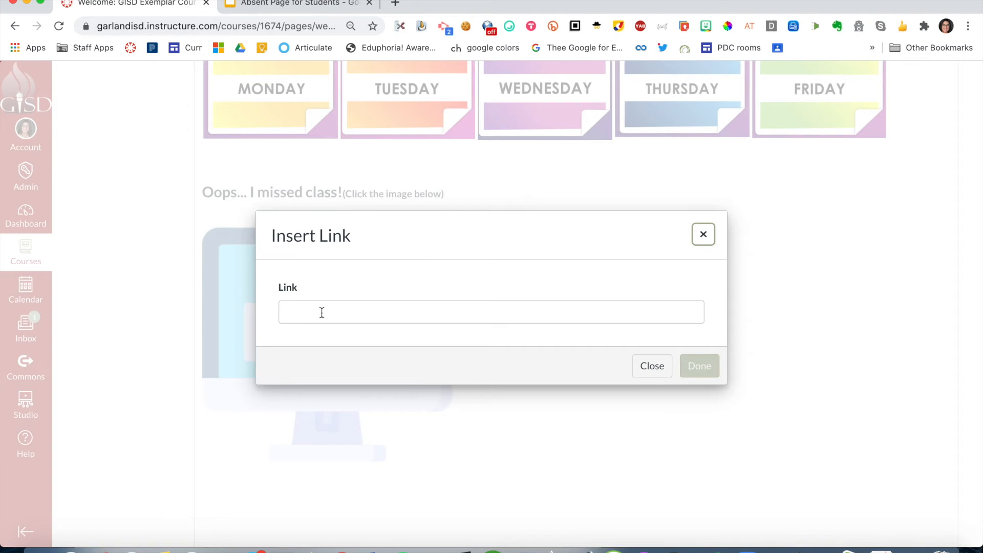
right_click(321, 312)
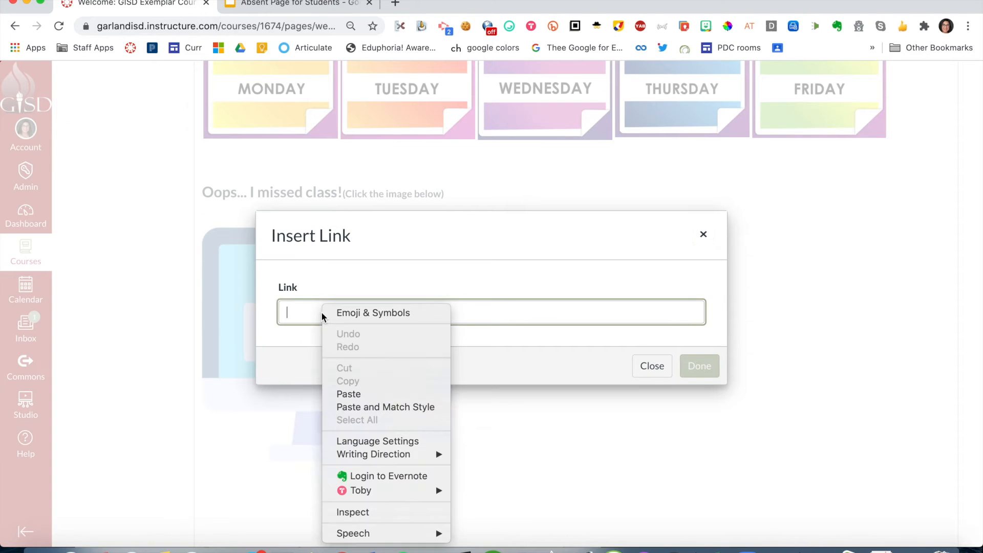
click(351, 394)
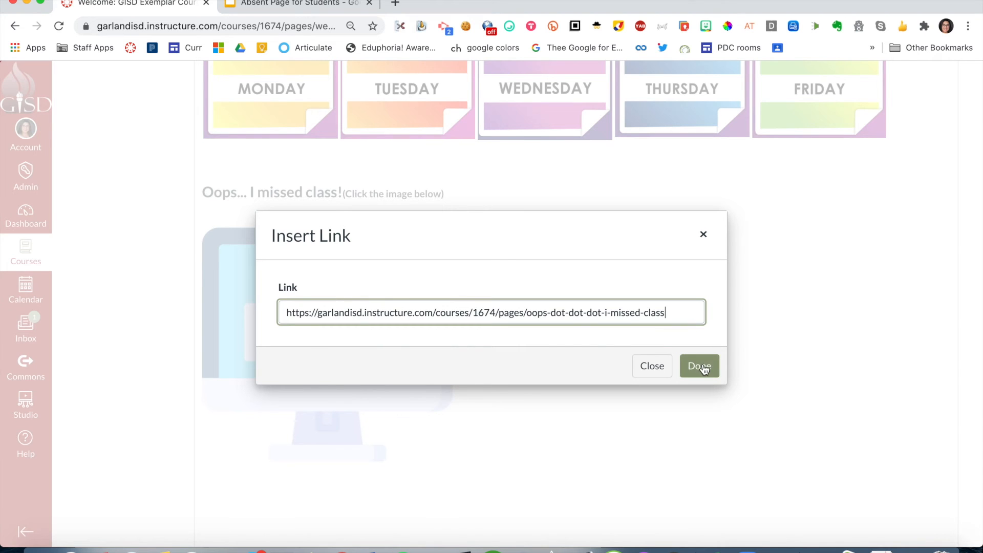
click(701, 366)
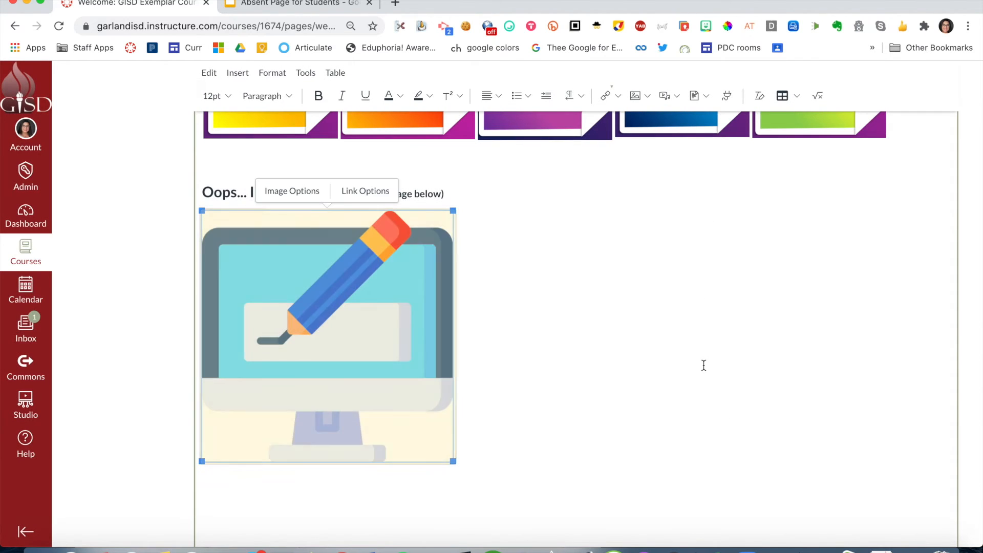
- Save the Welcome page and go to the linked image under "Oops... I missed class!" on it
scroll(702, 366, down, 5)
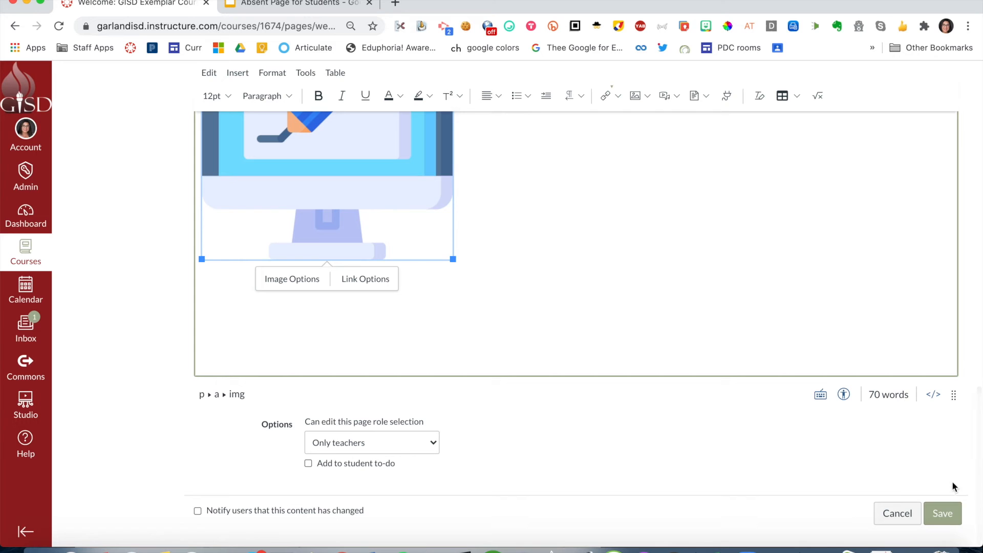
click(944, 509)
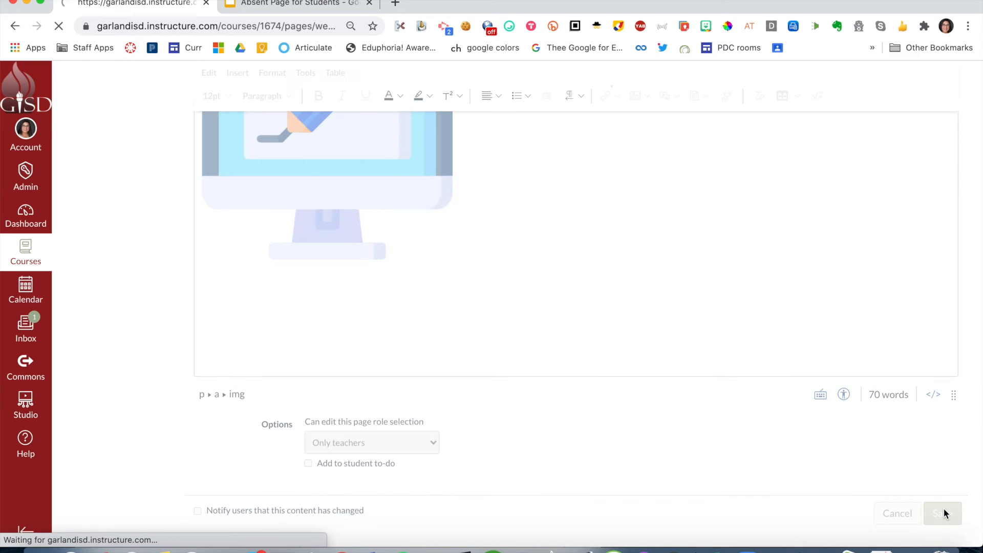
scroll(819, 360, down, 1)
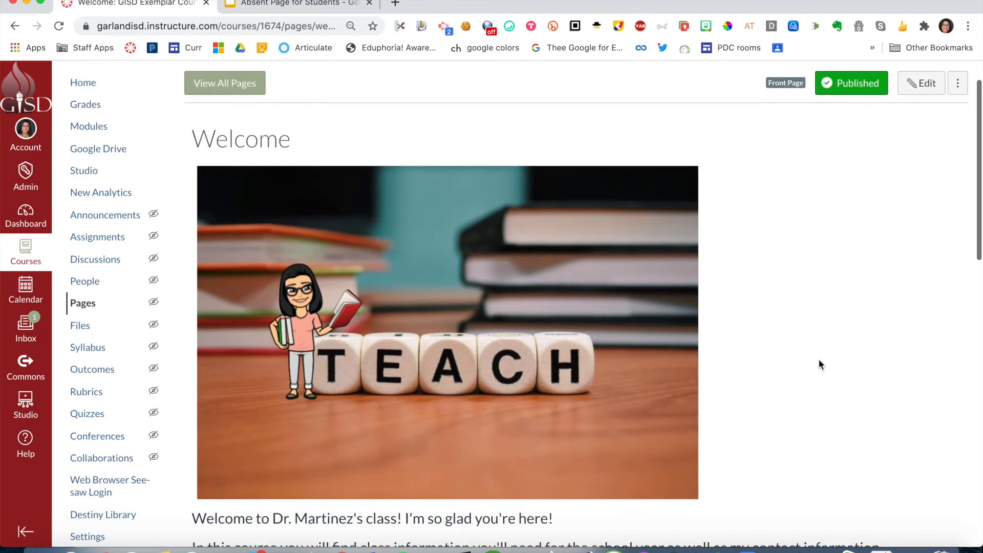
scroll(820, 365, down, 13)
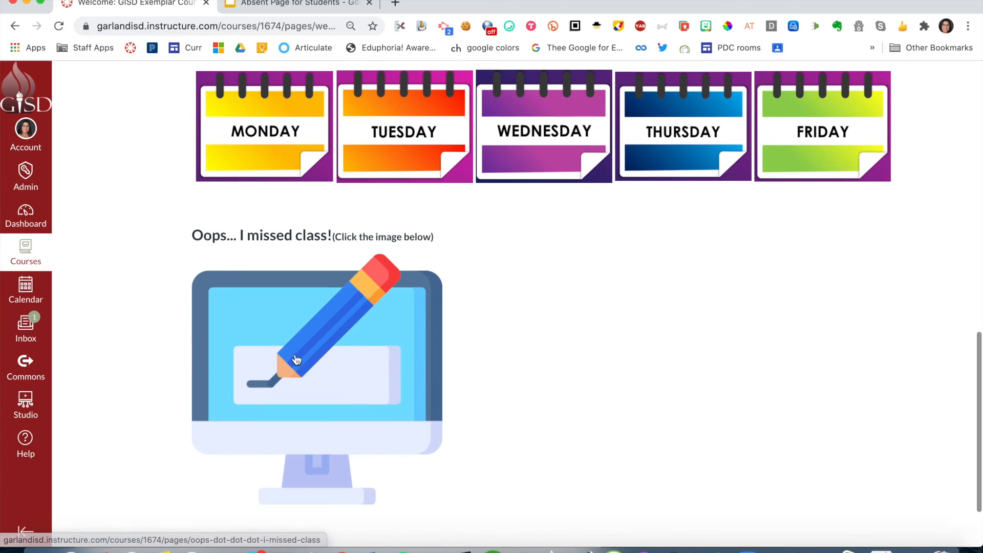
- Follow the computer image's link to the "Oops... I missed class!" page and look over its August calendar
click(250, 350)
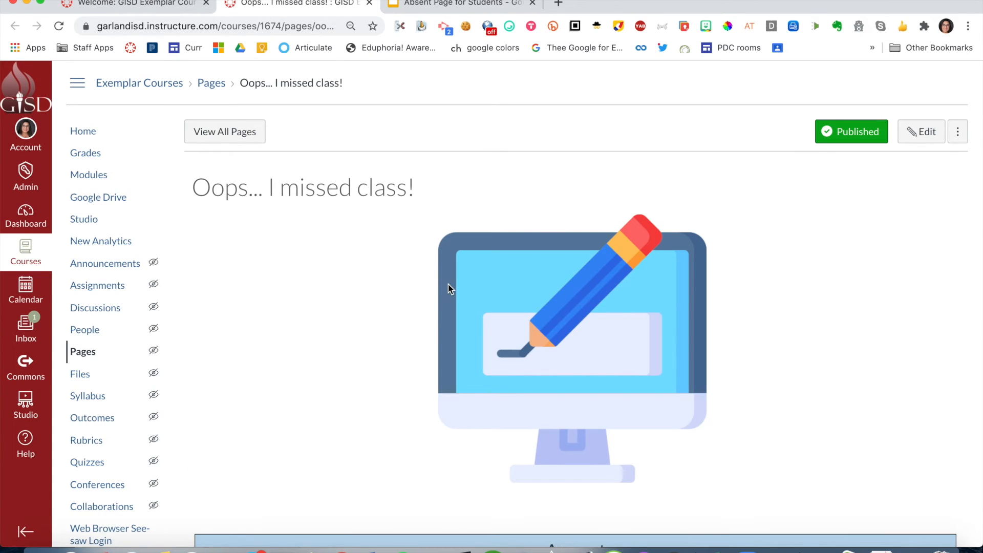
scroll(448, 284, down, 4)
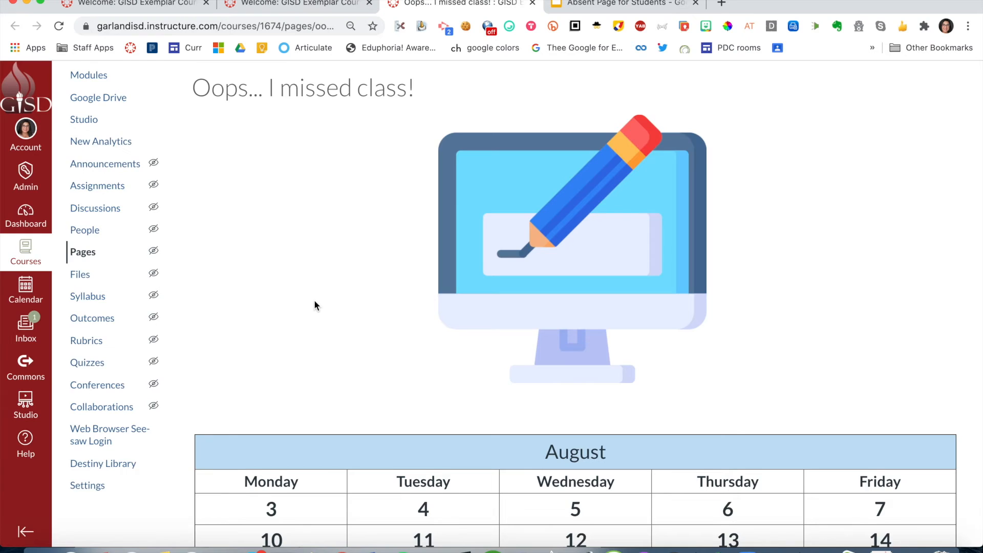
scroll(314, 300, down, 5)
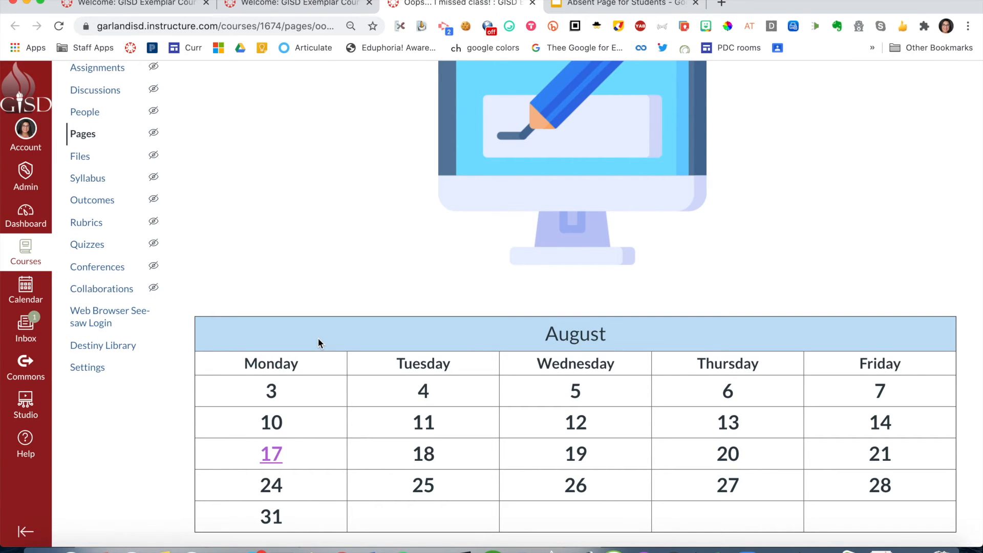
scroll(318, 343, up, 5)
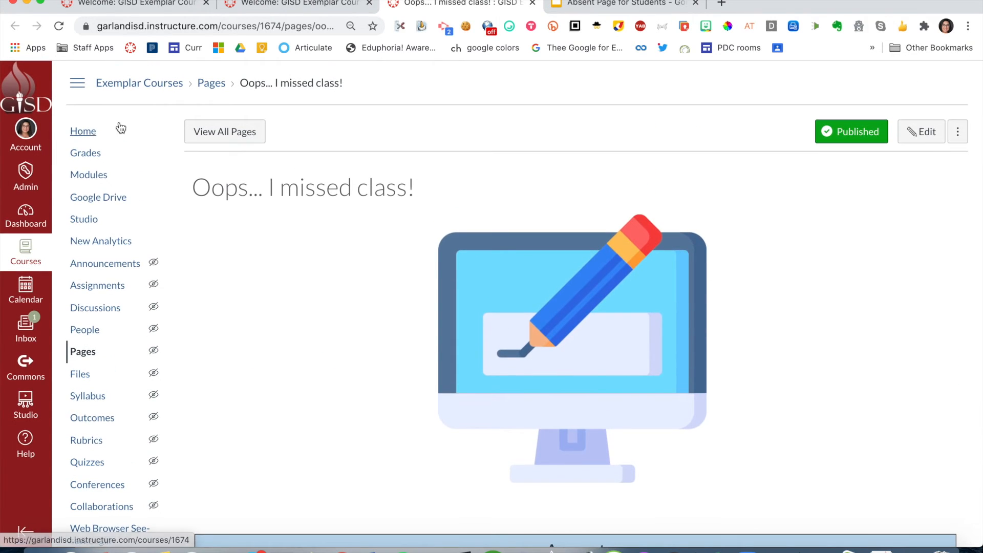
- Go to the course home page and copy the link address of the Monday image under "Check out what's happening this week"
click(88, 130)
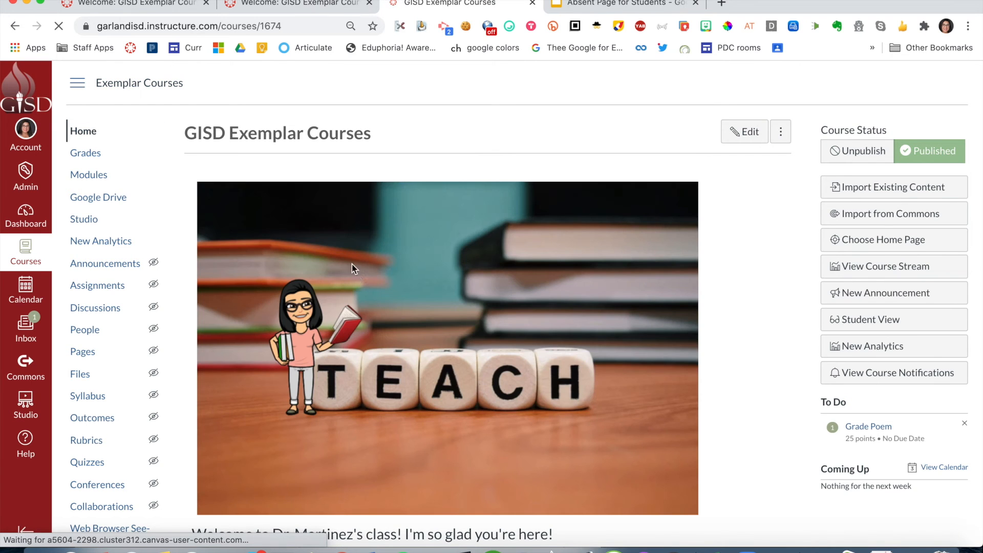
scroll(355, 272, down, 10)
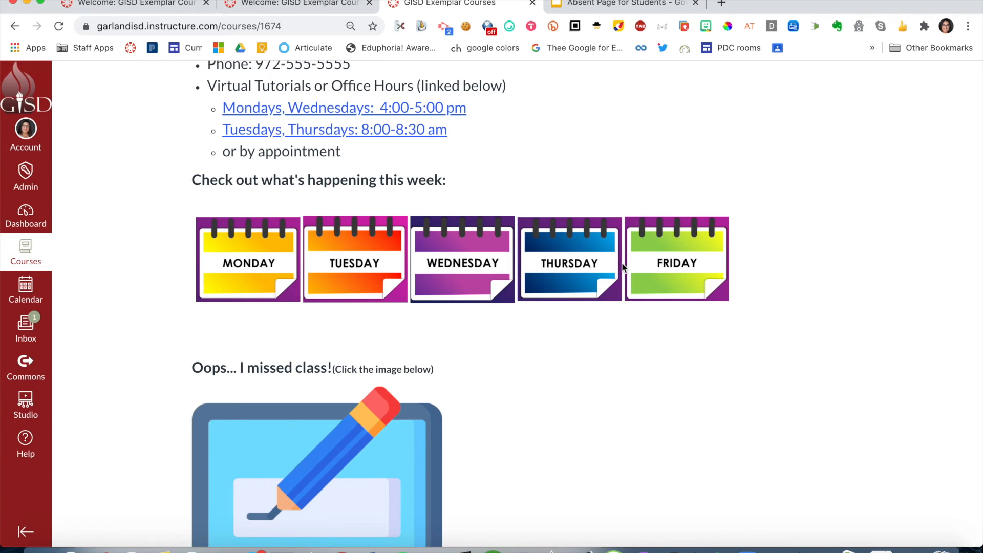
right_click(253, 266)
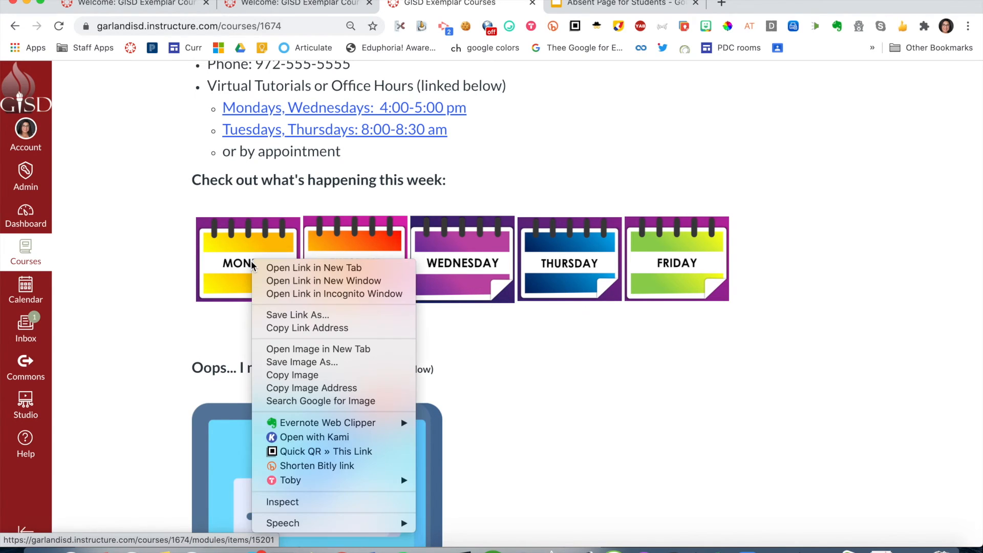
click(276, 328)
- Open the "Oops... I missed class!" page through its home page image, start editing it and enlarge its content area
scroll(276, 332, down, 2)
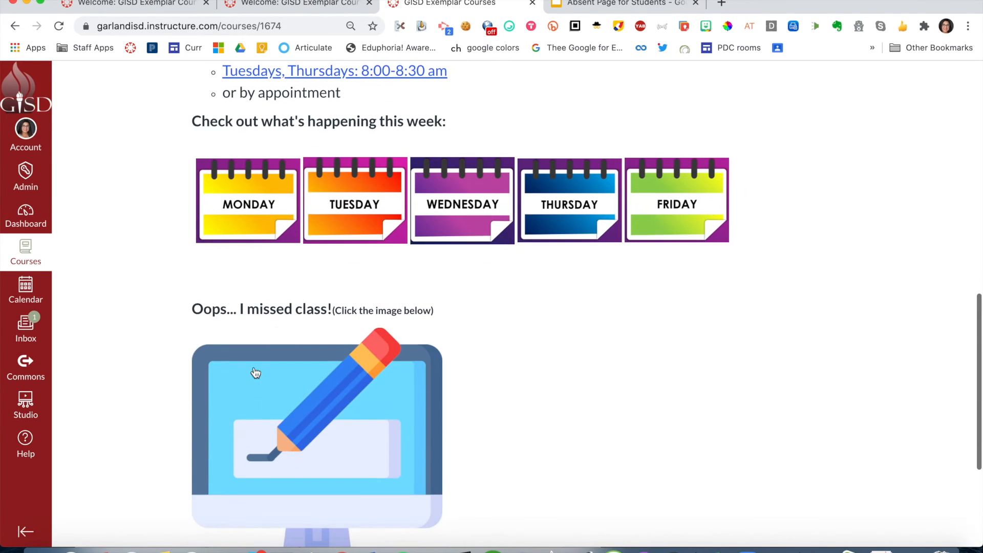
click(292, 415)
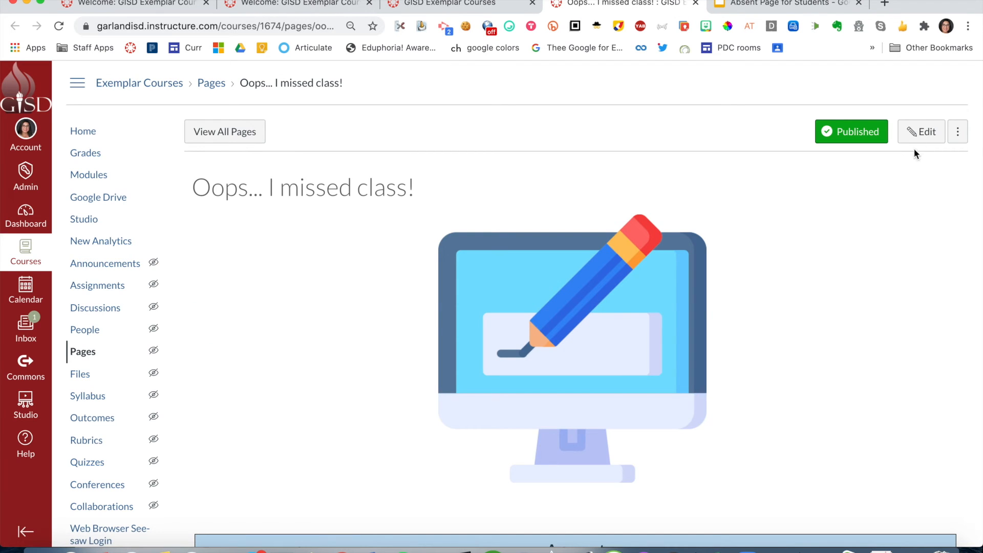
click(921, 132)
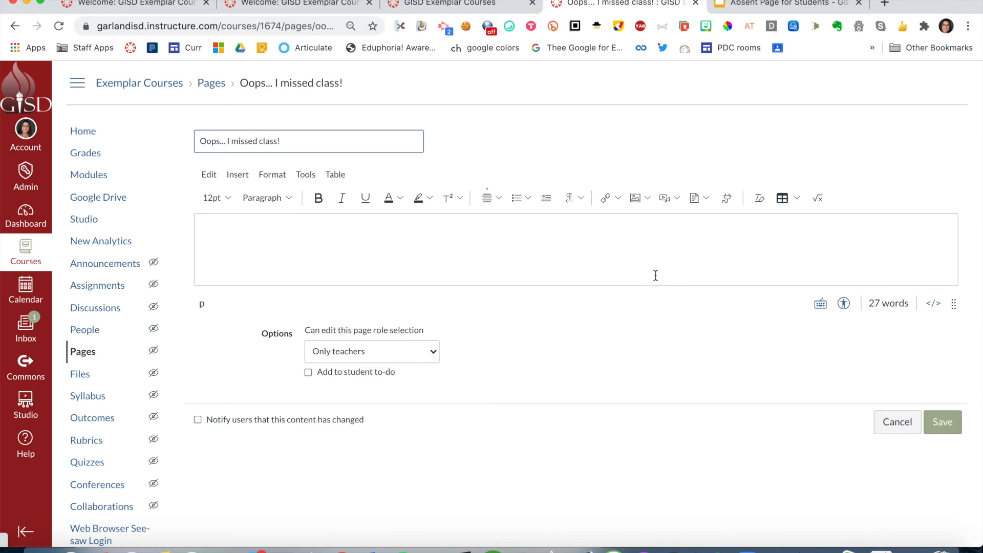
drag(955, 305, 954, 542)
scroll(787, 360, down, 1)
scroll(787, 360, down, 4)
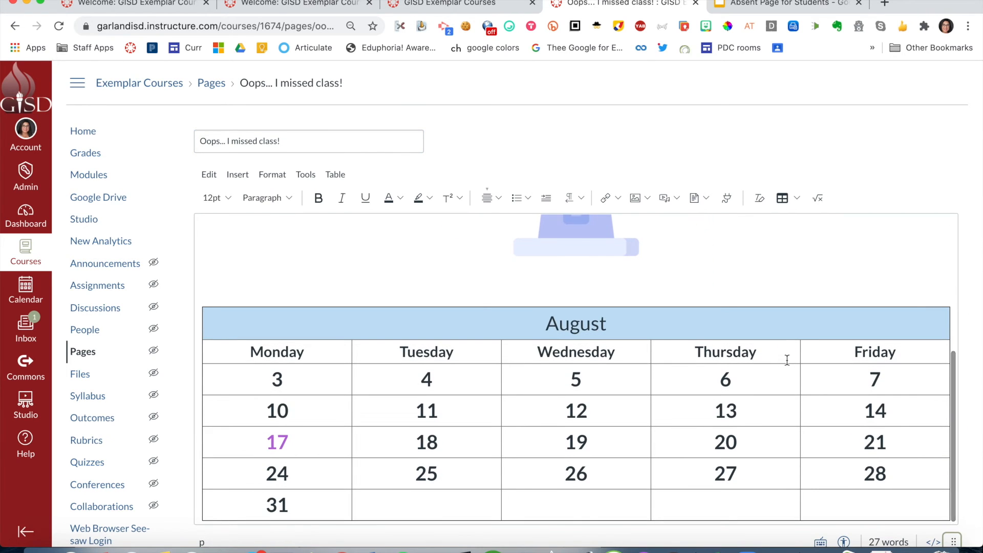
- Link the 10 in the August calendar's Monday column to the copied Monday address as an external link
drag(268, 412, 290, 411)
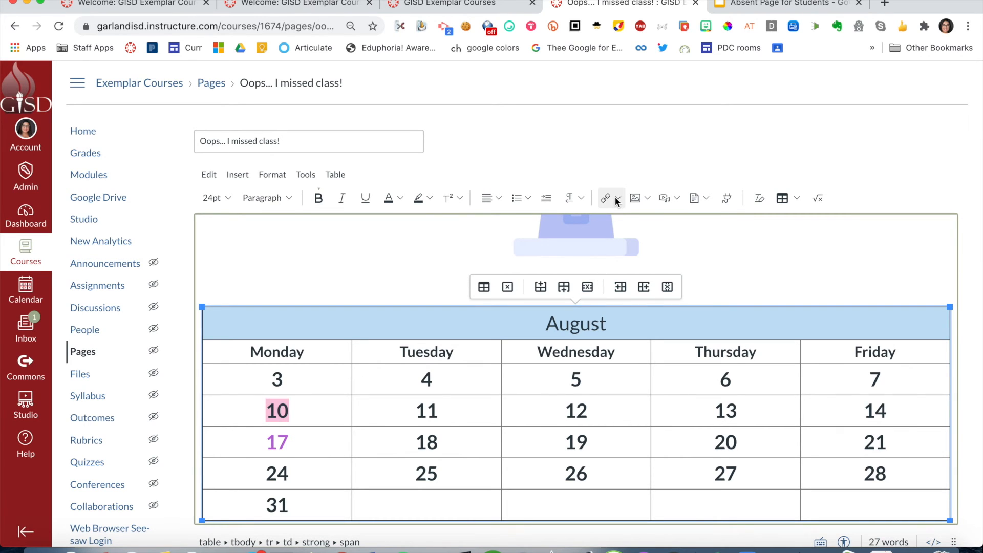
scroll(616, 197, up, 2)
scroll(615, 196, up, 3)
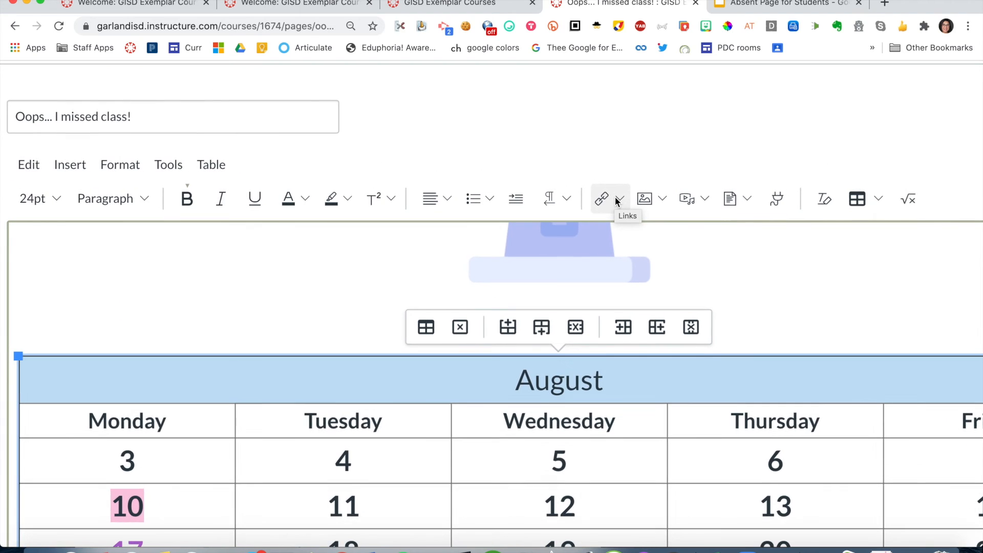
click(617, 199)
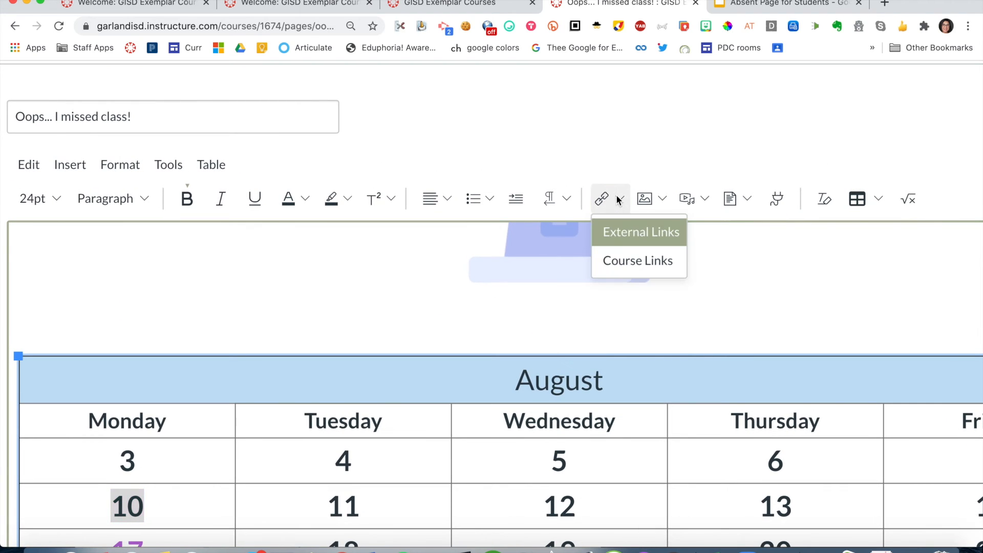
click(619, 232)
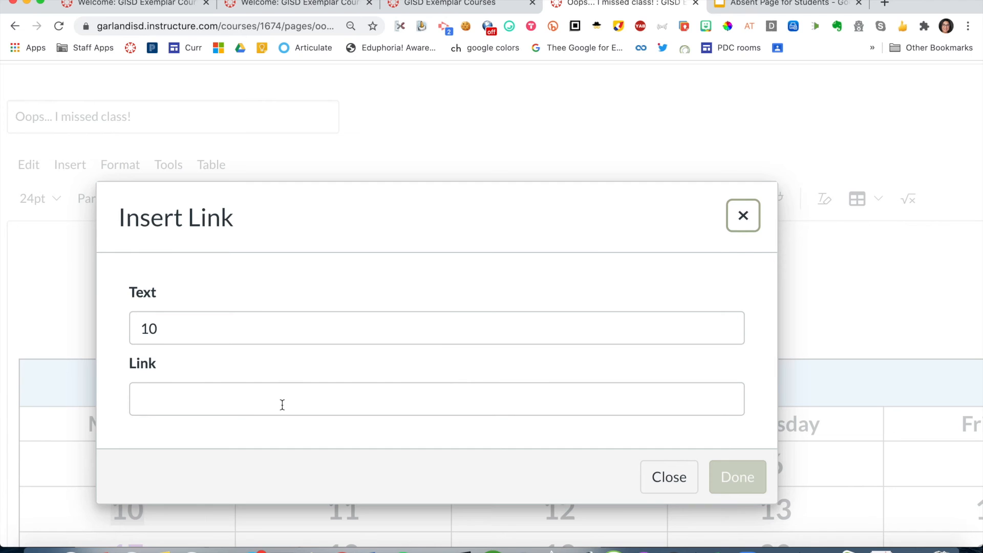
click(282, 404)
key(super+v)
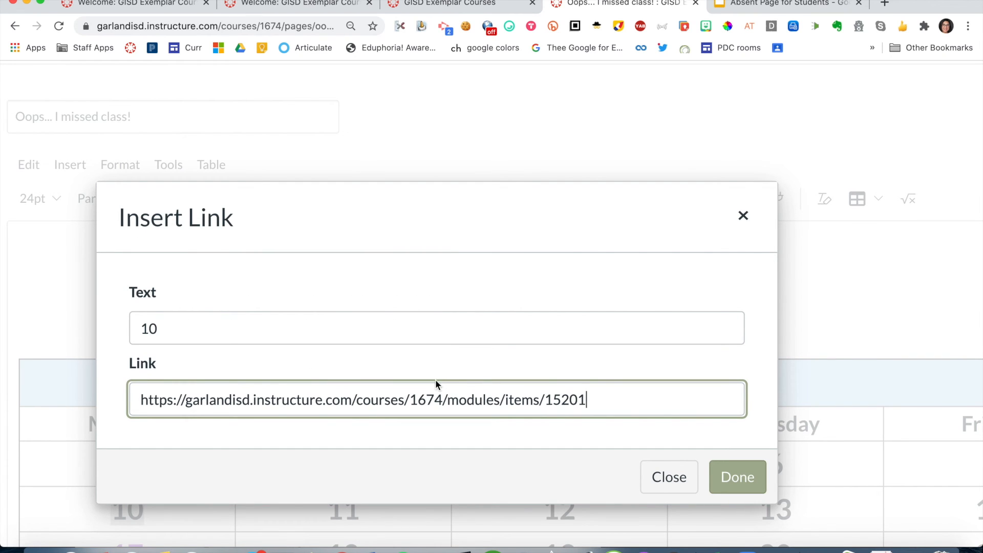
click(738, 476)
- Change the text color of the linked 10 in the August calendar to purple, matching the 17
ctrl+scroll(684, 373, down, 5)
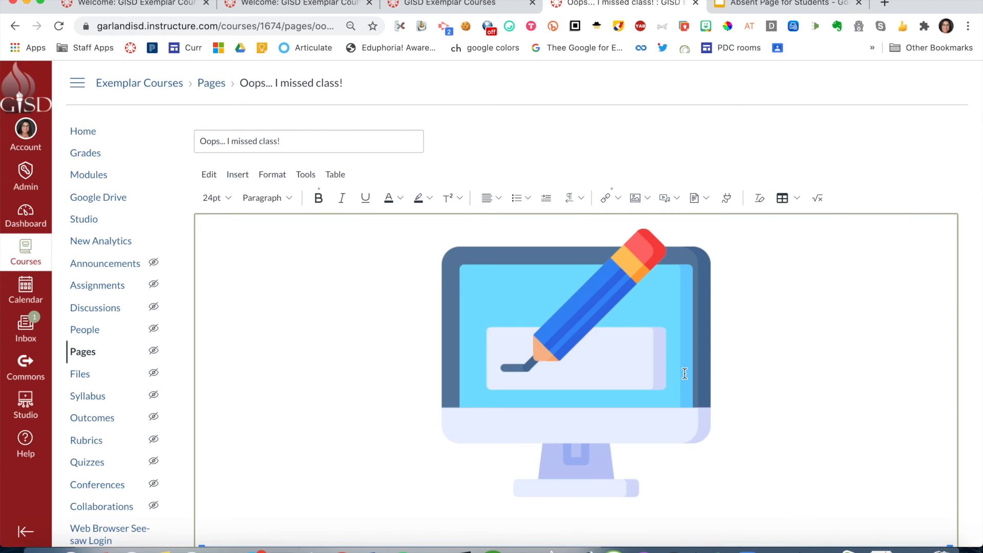
scroll(685, 373, down, 3)
scroll(684, 373, down, 3)
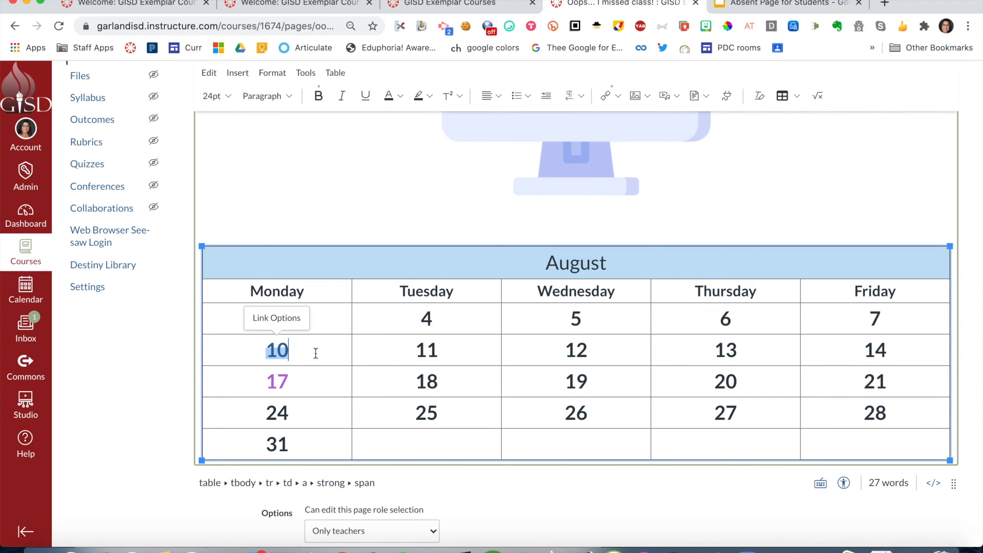
double_click(274, 350)
drag(305, 354, 265, 353)
key(super+equal)
key(super+equal)
key(super+equal)
key(super+equal)
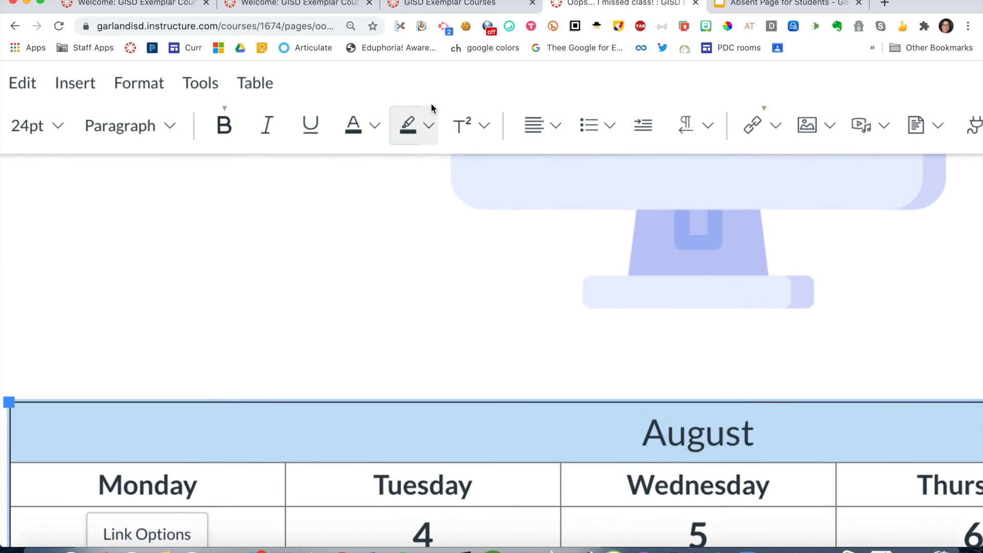
click(379, 127)
click(454, 195)
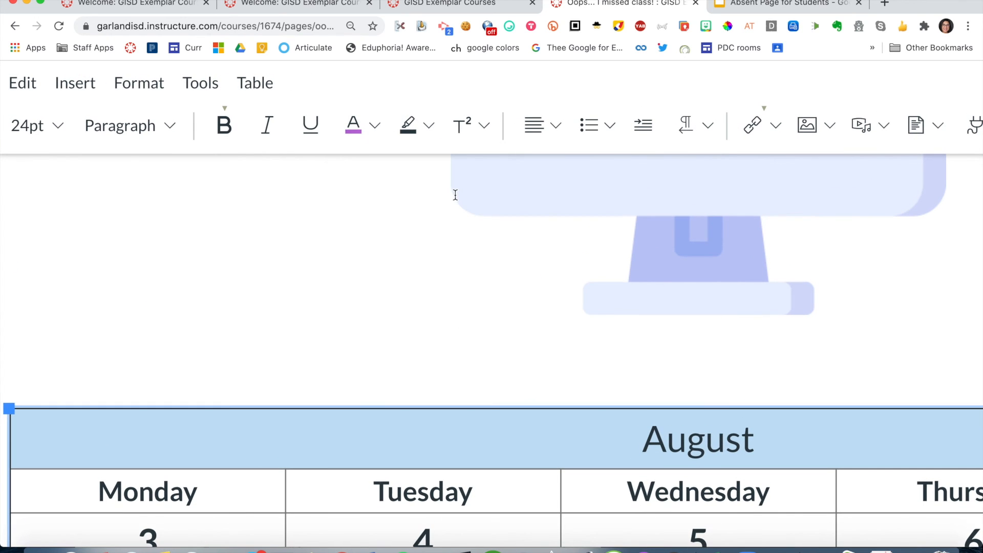
key(super+minus)
key(super+minus)
key(super+minus)
key(super+minus)
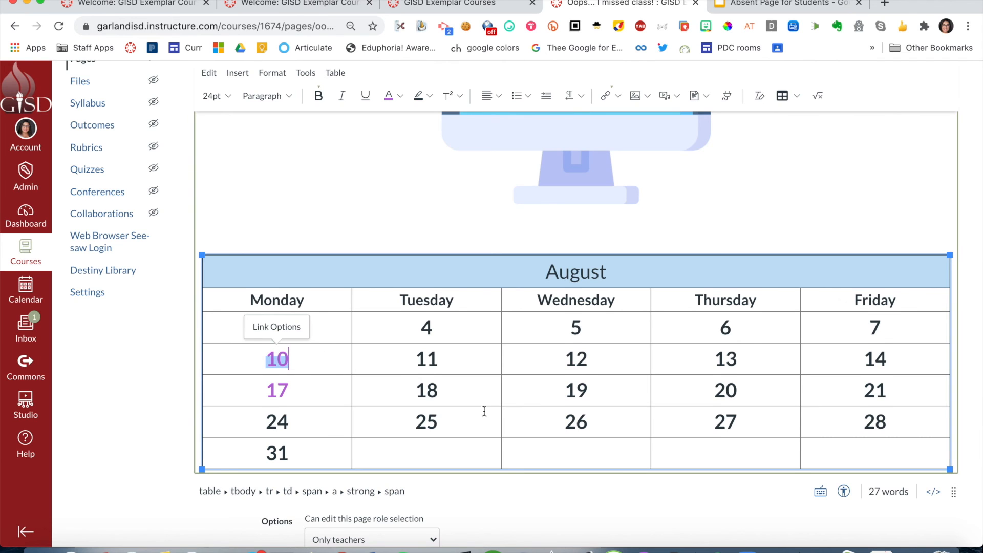
- Save the "Oops... I missed class!" page and test the link on the 10 in its August calendar
scroll(484, 411, down, 3)
click(947, 511)
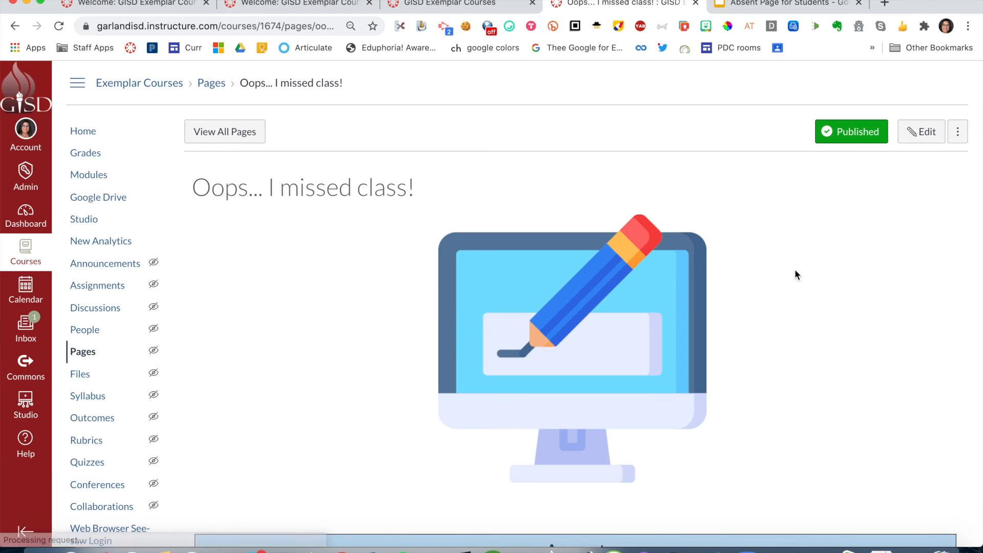
scroll(689, 302, down, 5)
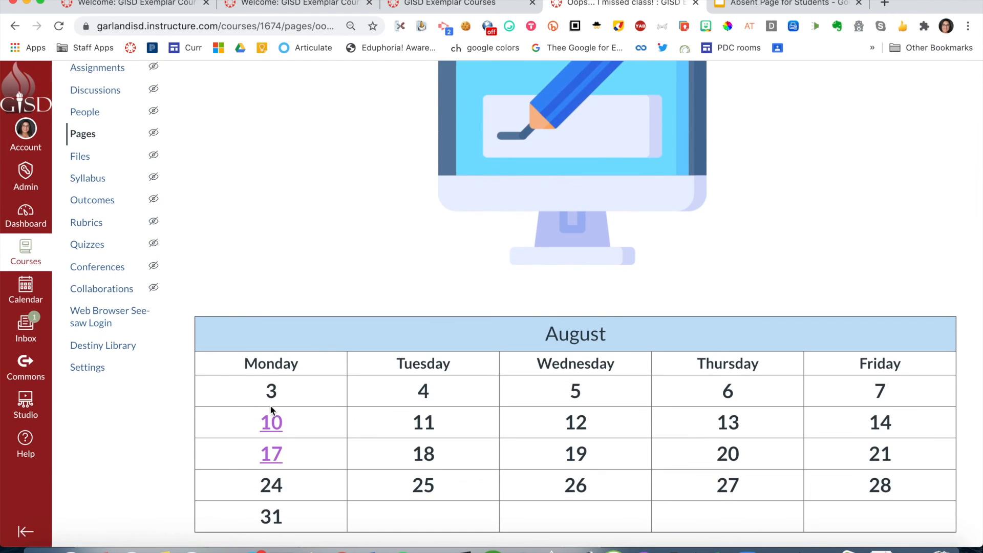
click(271, 422)
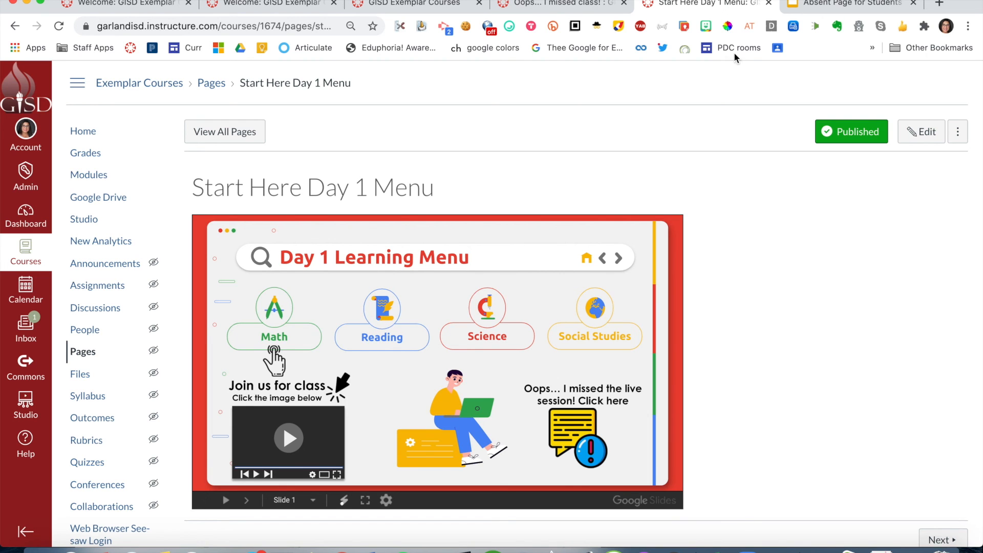
- Switch to the "Absent Page for Students" presentation in Google Slides and look through its slide thumbnails
click(802, 5)
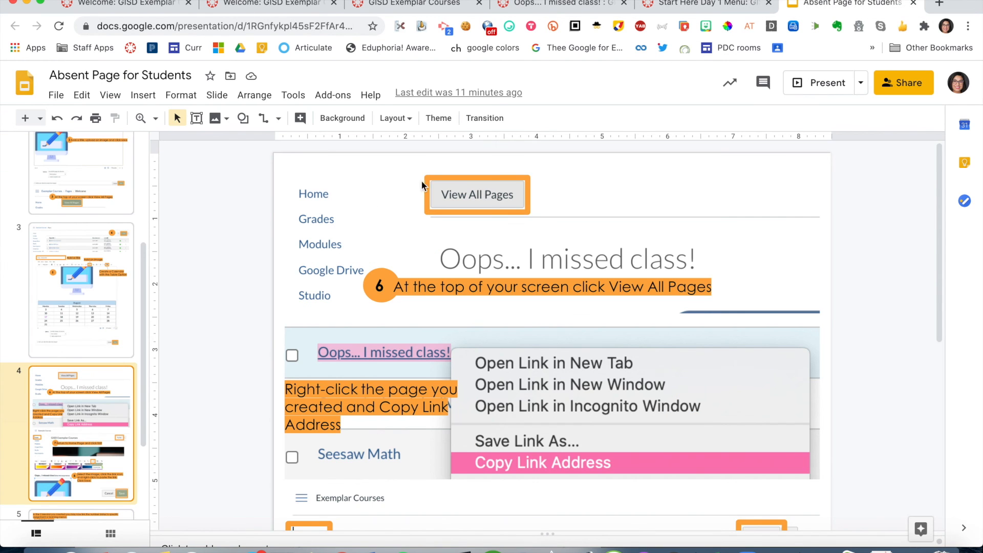
scroll(106, 269, up, 3)
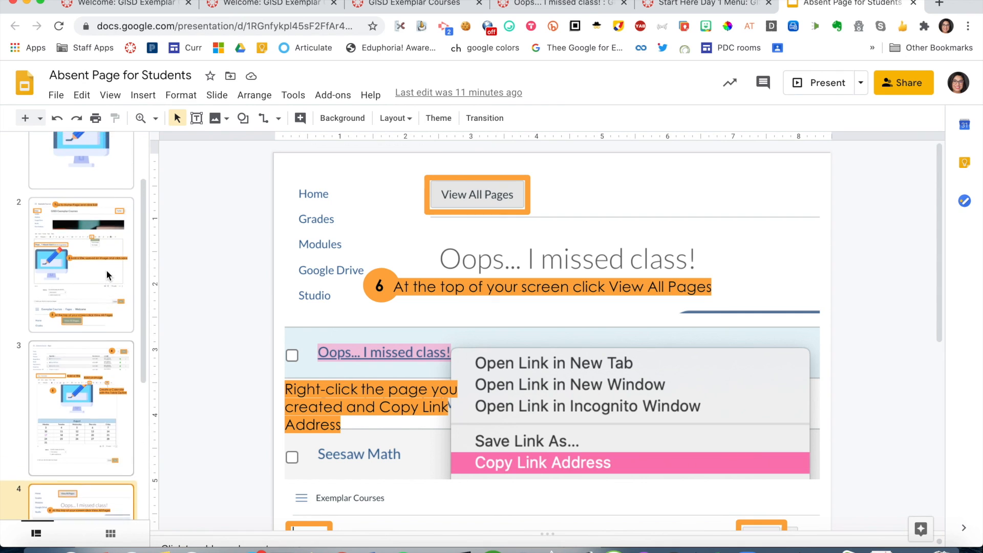
scroll(106, 269, up, 2)
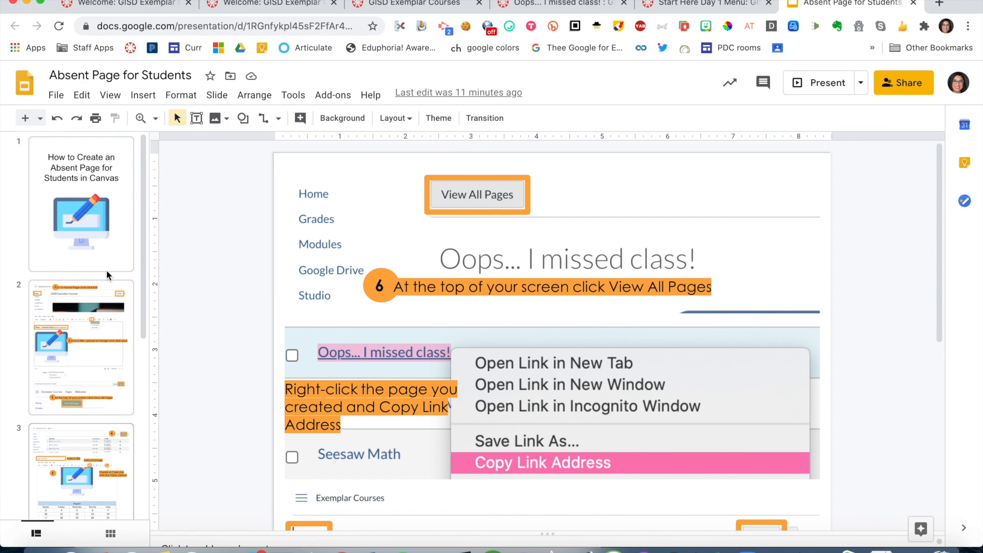
scroll(106, 269, down, 3)
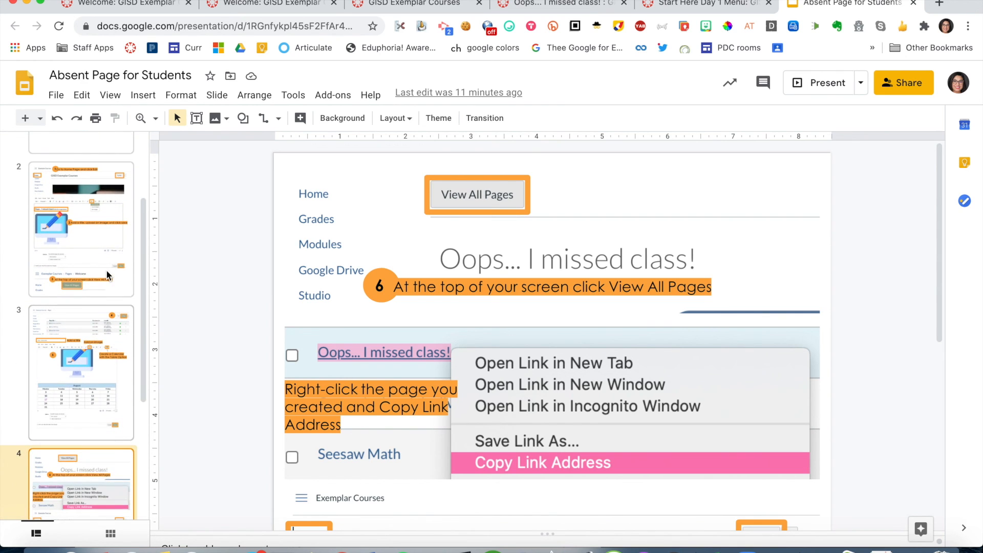
scroll(106, 269, down, 4)
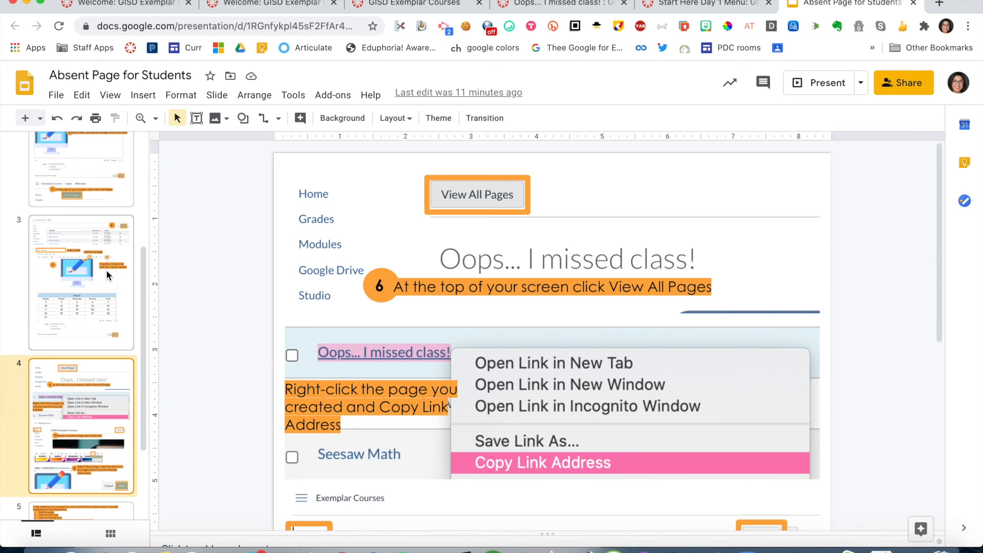